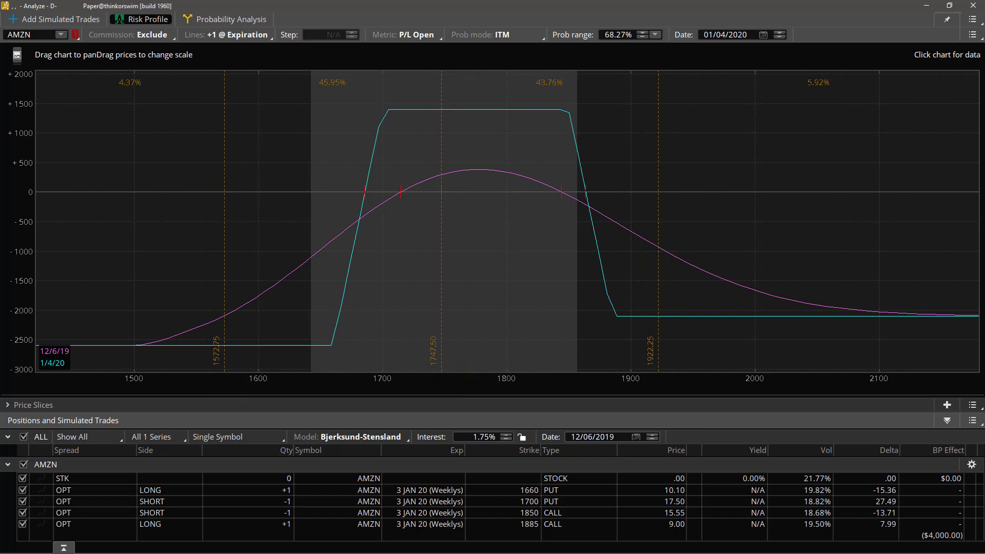
Expand the Price Slices list under the AMZN risk graph and shorten the graph to fit it.
left_click(15, 404)
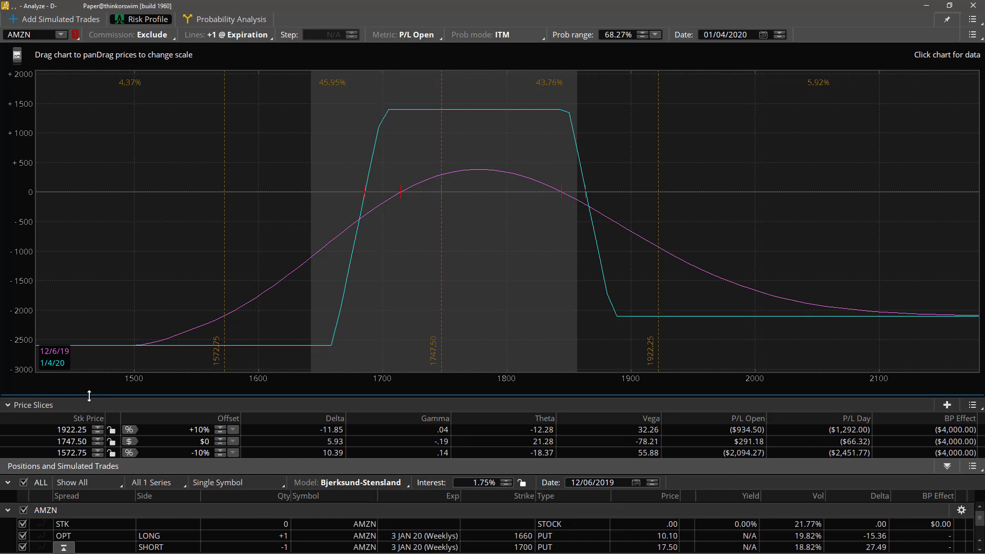
mouse_move(88, 396)
left_mouse_down()
mouse_move(87, 361)
mouse_move(98, 348)
left_mouse_up()
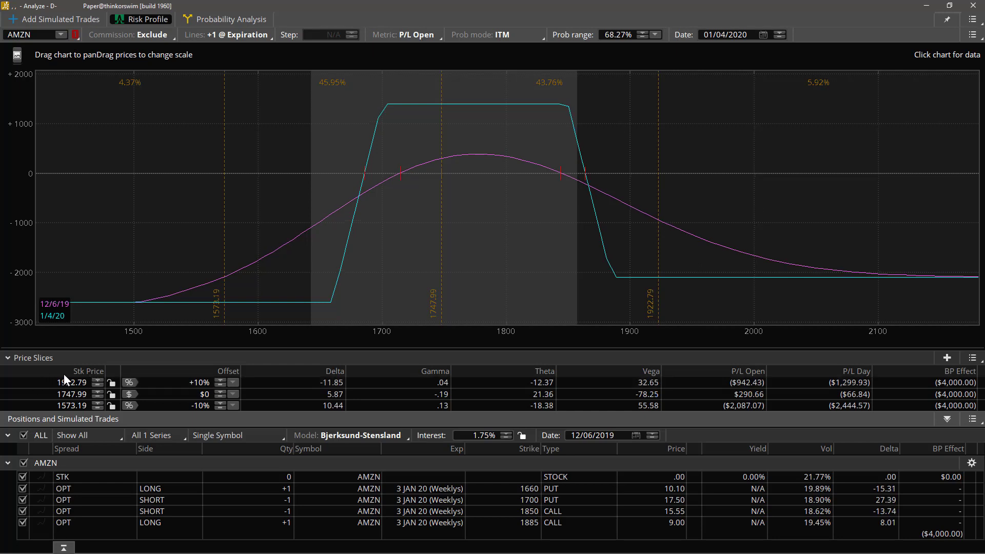
Lock the first price slice to a manual price and set it to 2000.00.
left_click(97, 380)
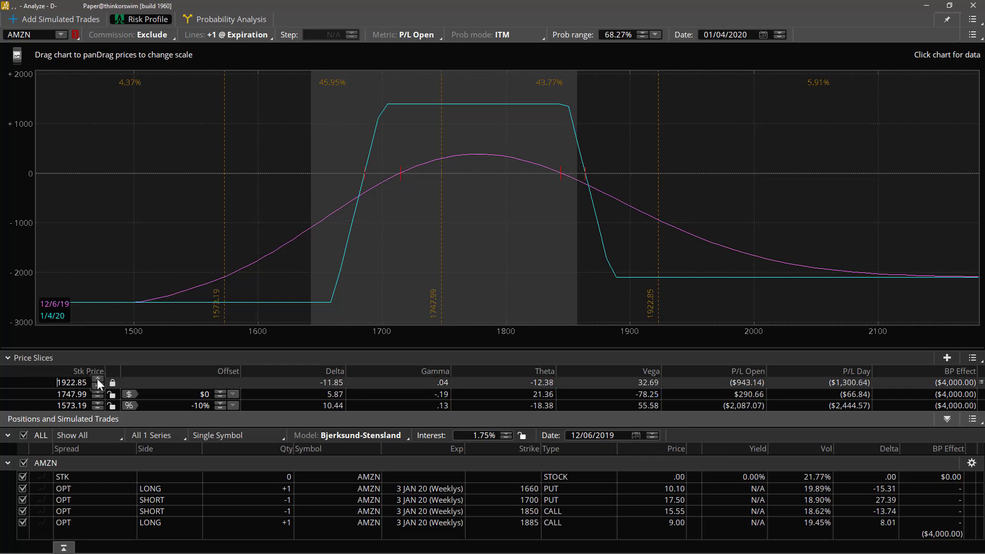
left_click(97, 379)
left_click(97, 379)
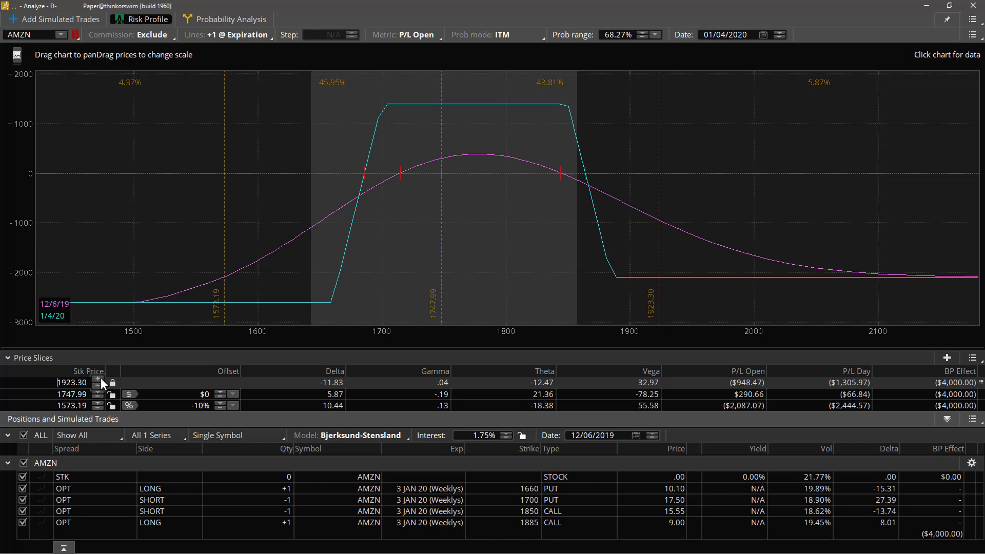
left_click(97, 379)
left_click_drag(57, 382, 75, 382)
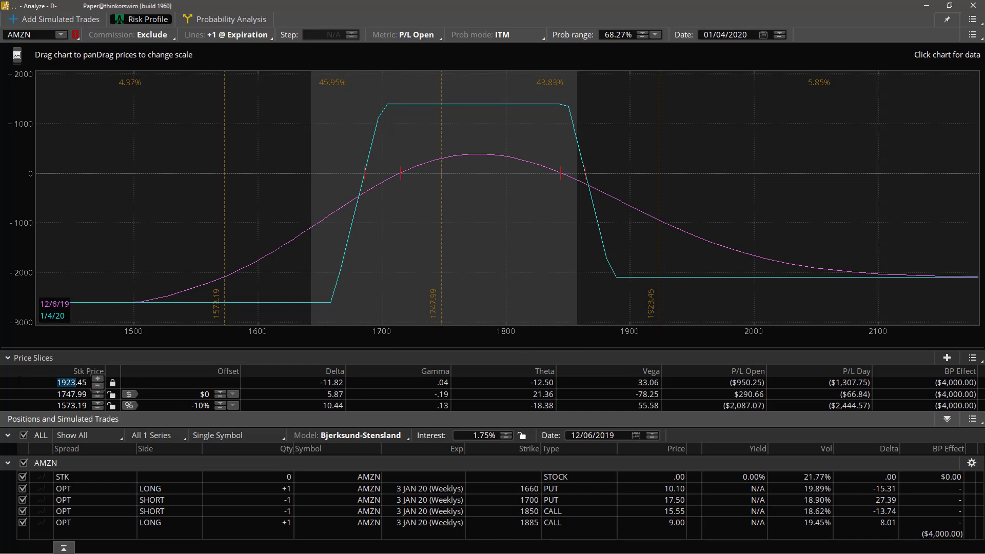
type("2000")
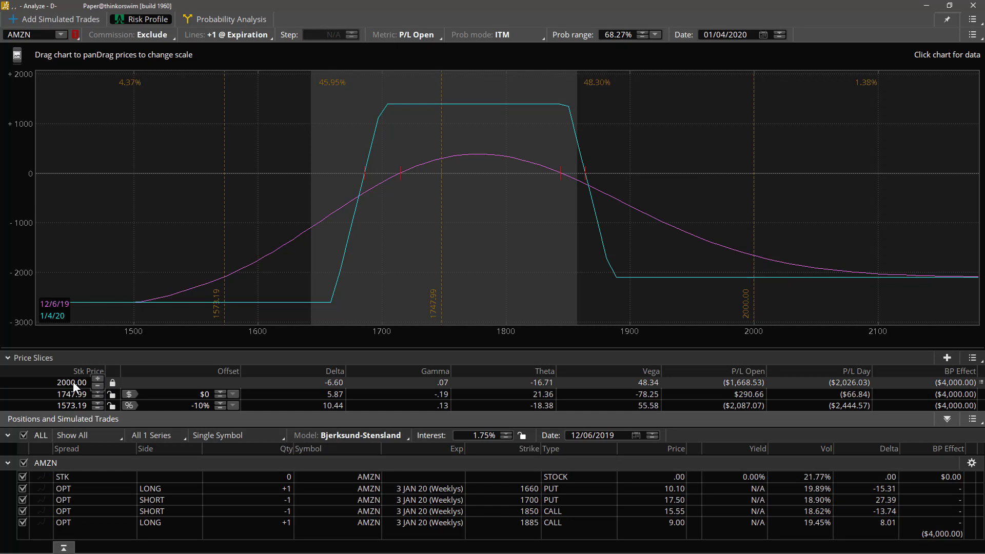
Unlock, relock, then unlock the first slice so it returns to +10% at 1922.79.
left_click(112, 381)
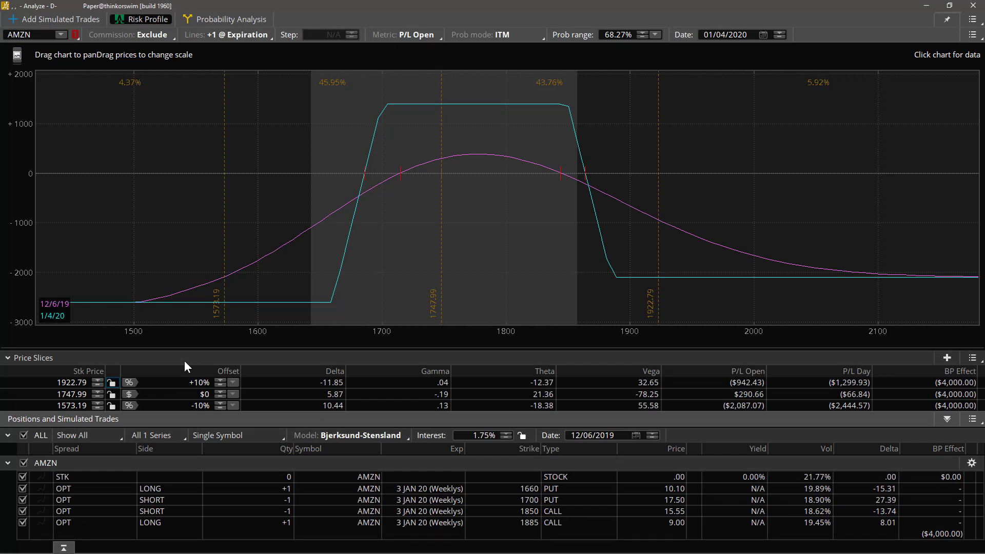
left_click(111, 382)
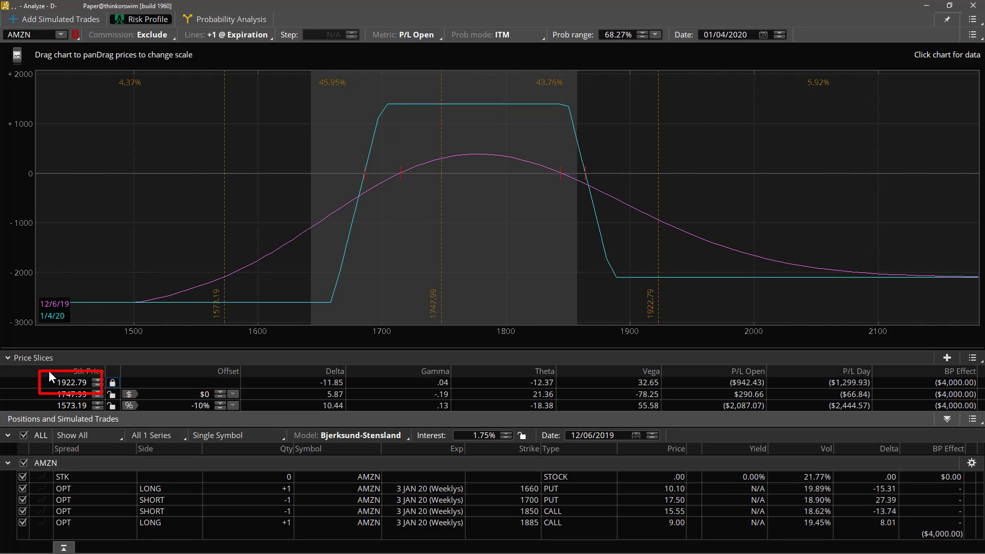
left_click(111, 381)
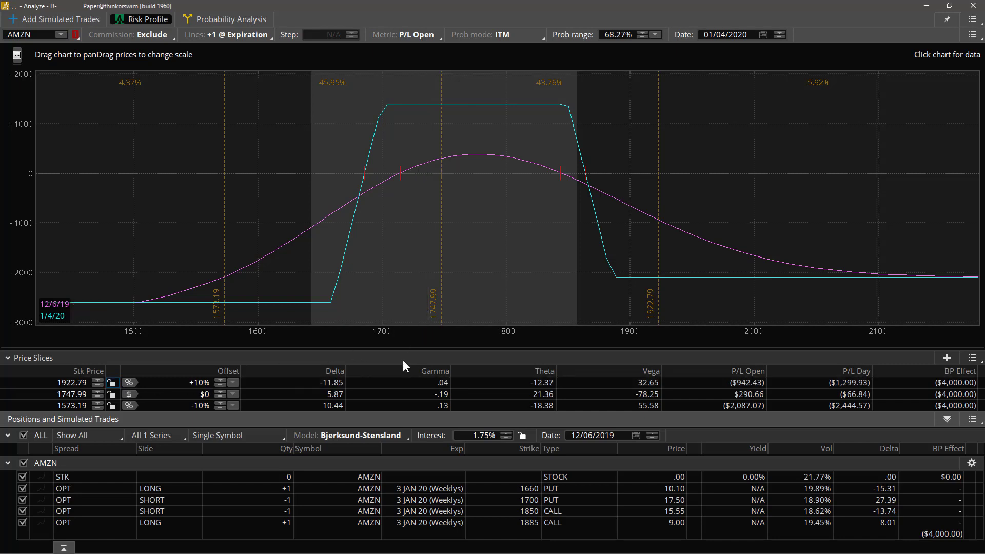
left_click(219, 379)
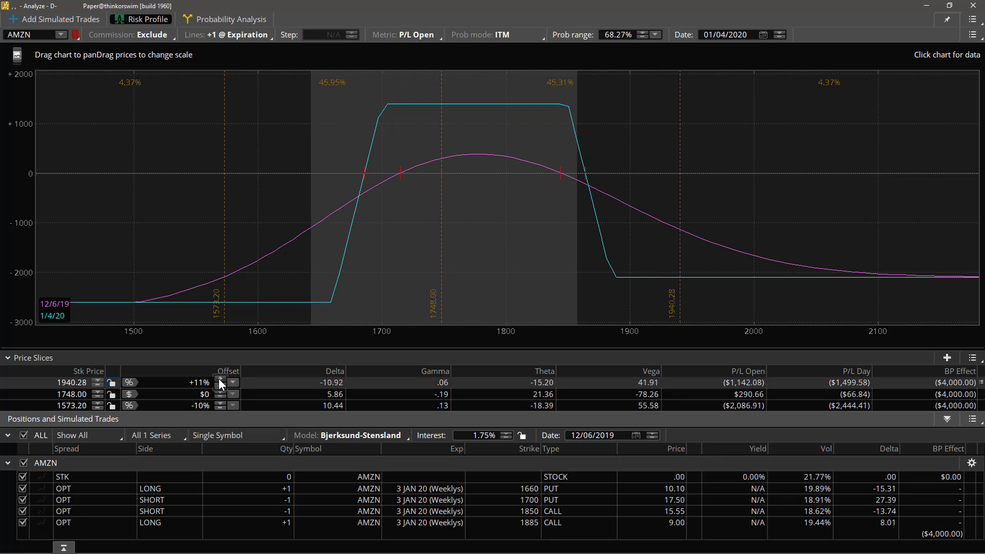
left_click(219, 380)
left_click(219, 379)
left_click(219, 380)
left_click(219, 380)
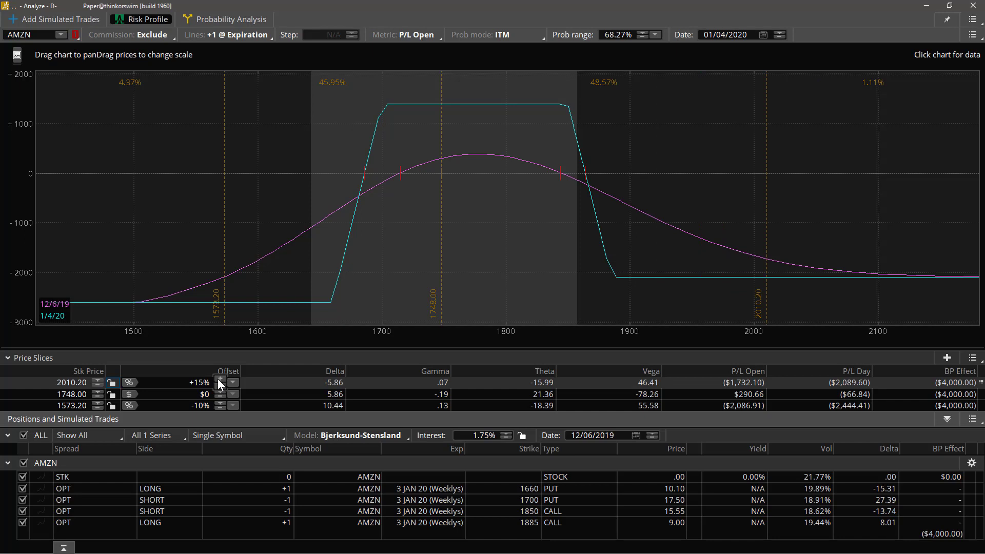
left_click(220, 384)
left_click(219, 384)
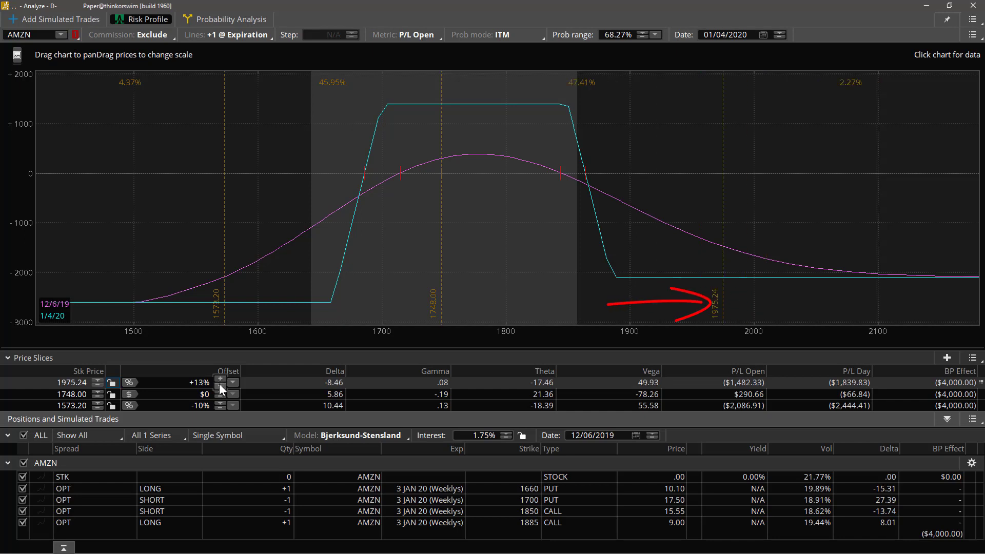
left_click(219, 385)
left_click(219, 384)
left_click(220, 385)
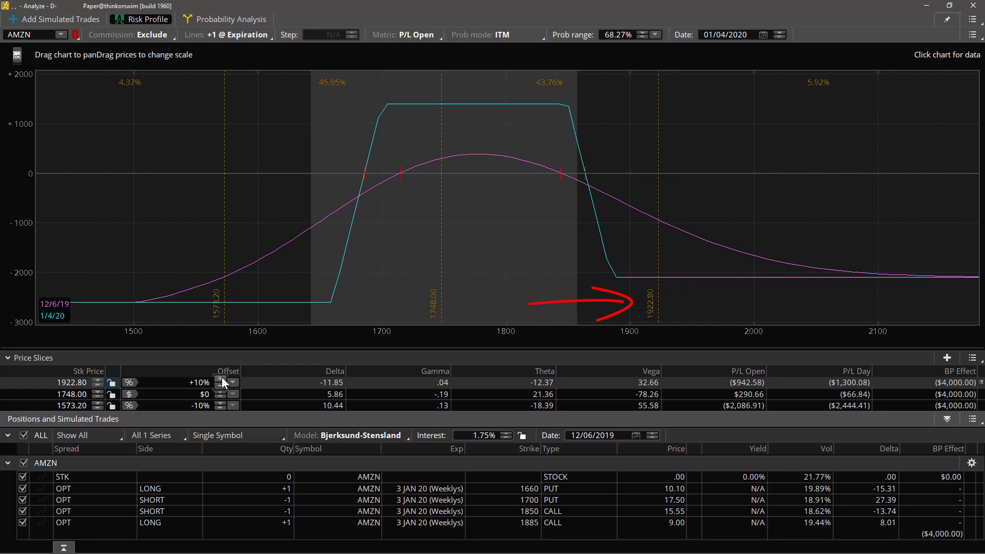
Switch the first slice's offset to σ and set it to +0.5σ (1799.48).
left_click(131, 383)
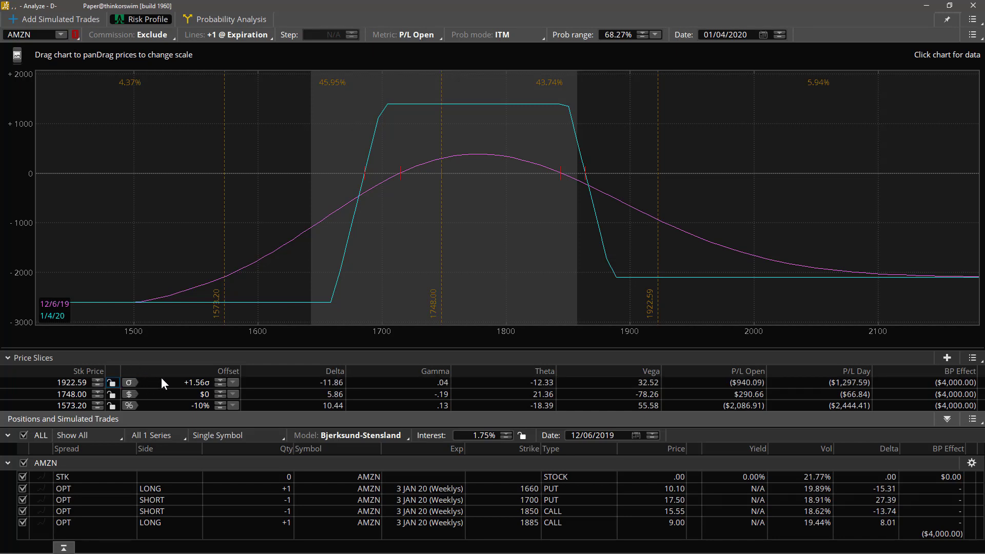
left_click(233, 384)
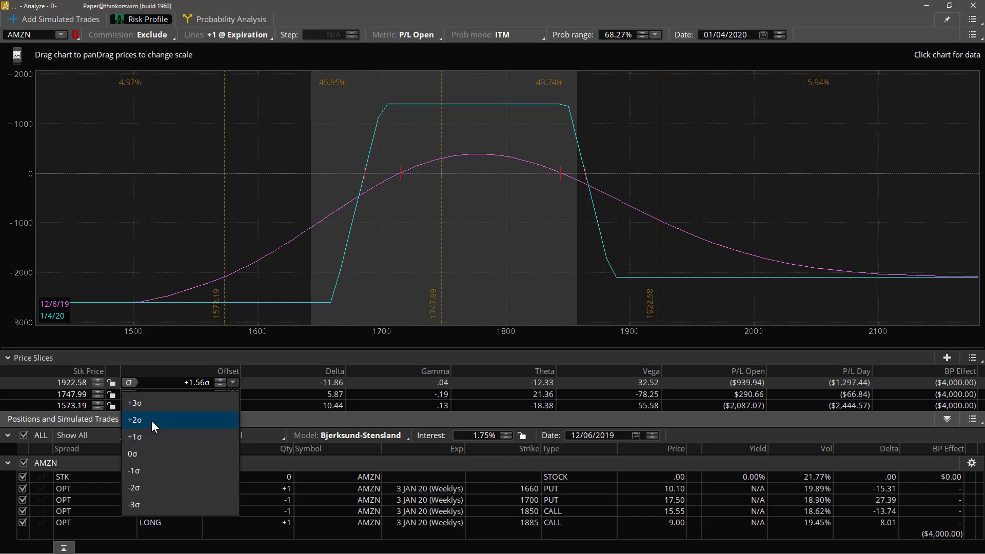
left_click(146, 437)
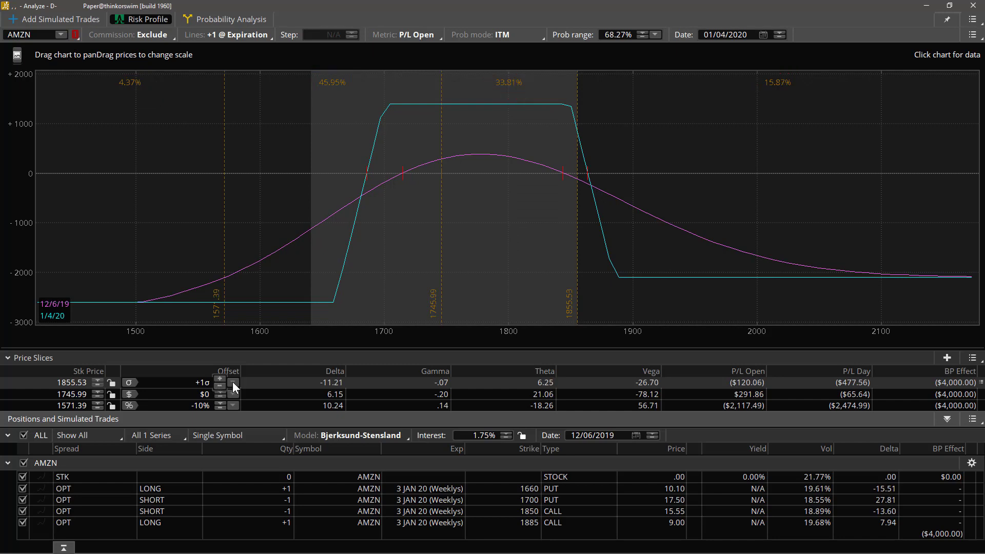
left_click(233, 383)
left_click(233, 383)
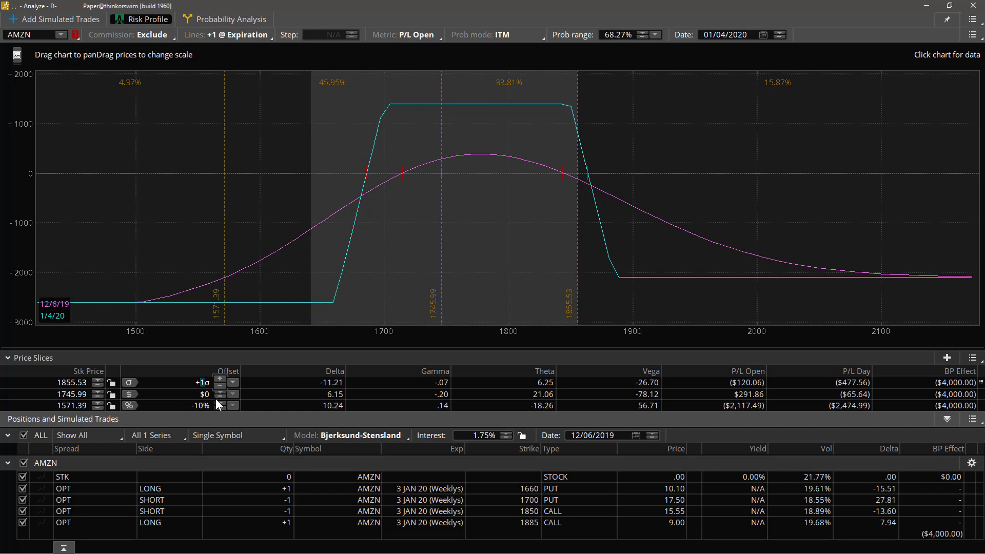
type("0.5")
key("Return")
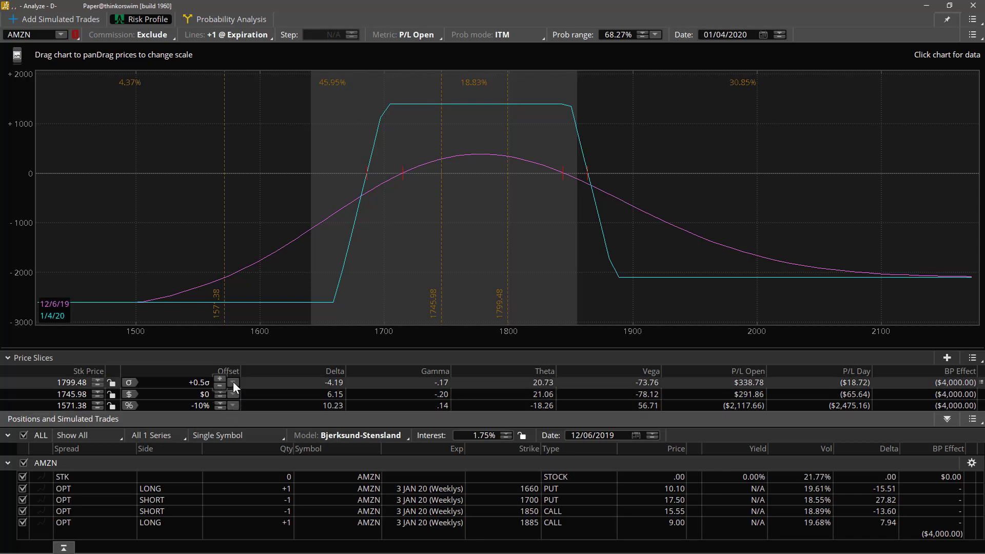
Set the first price slice to the +1σ preset (1855.52).
left_click(233, 382)
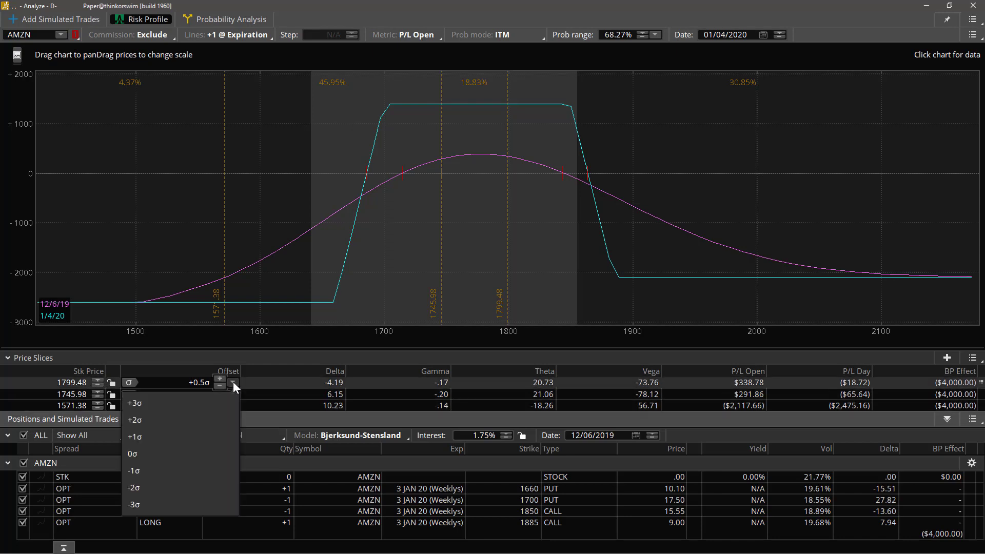
left_click(149, 438)
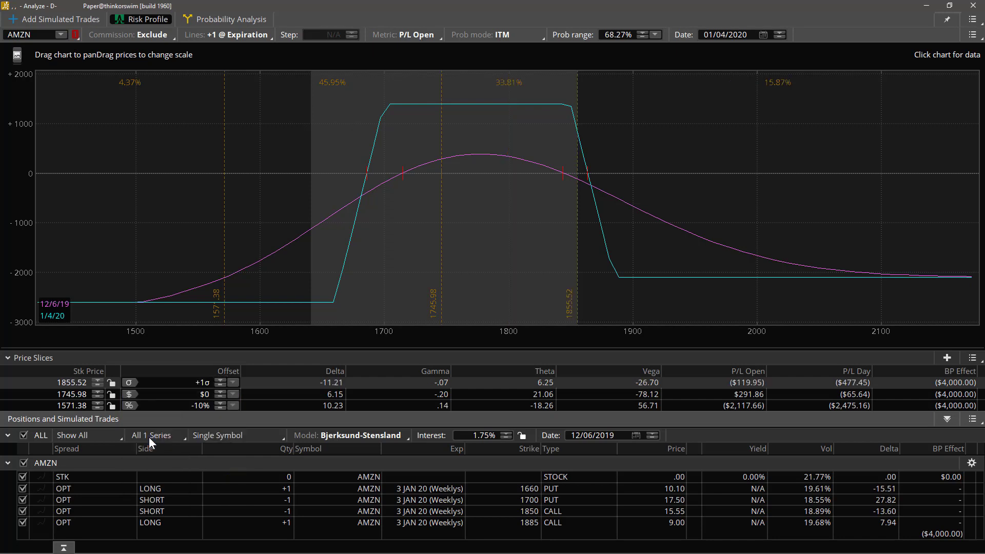
left_click(233, 405)
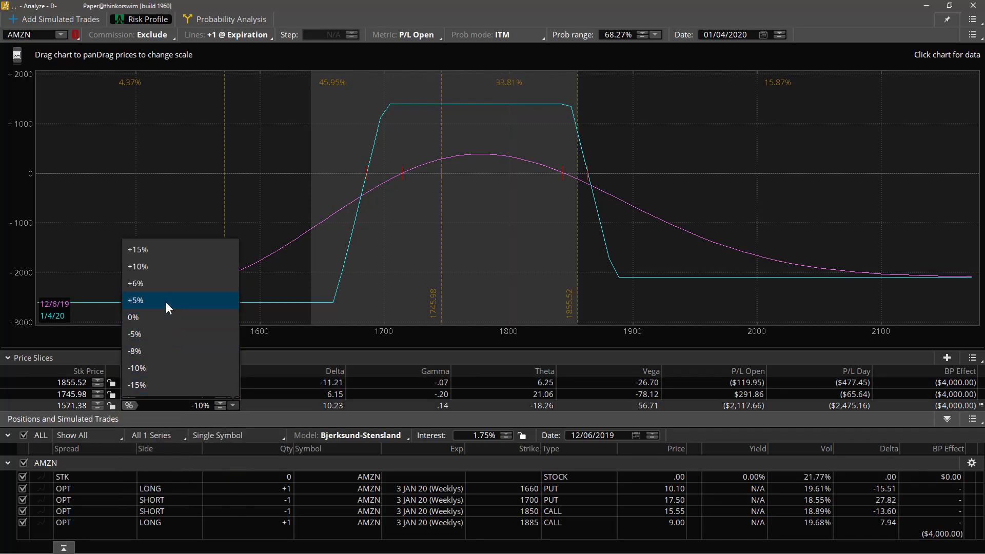
left_click(138, 417)
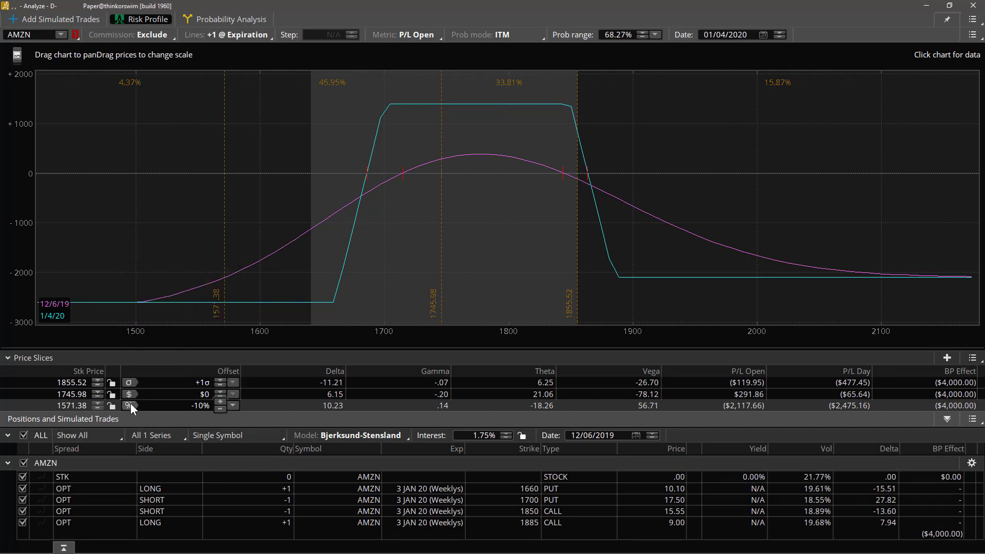
Switch the third slice's offset to σ and set it to -1σ (1641.29).
left_click(130, 405)
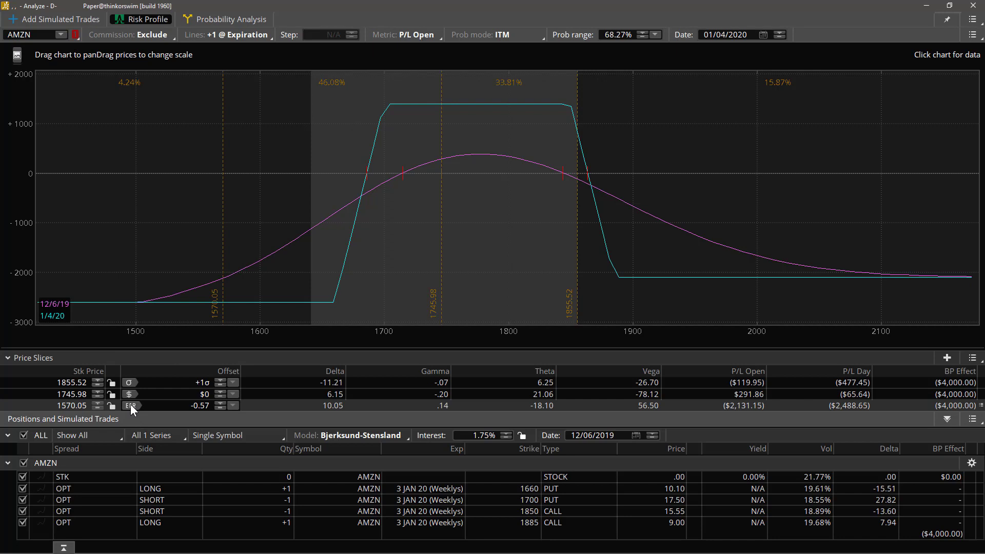
left_click(130, 405)
left_click(132, 405)
left_click(131, 406)
left_click(131, 406)
left_click(131, 405)
left_click(130, 406)
left_click(131, 407)
left_click(131, 407)
left_click(130, 408)
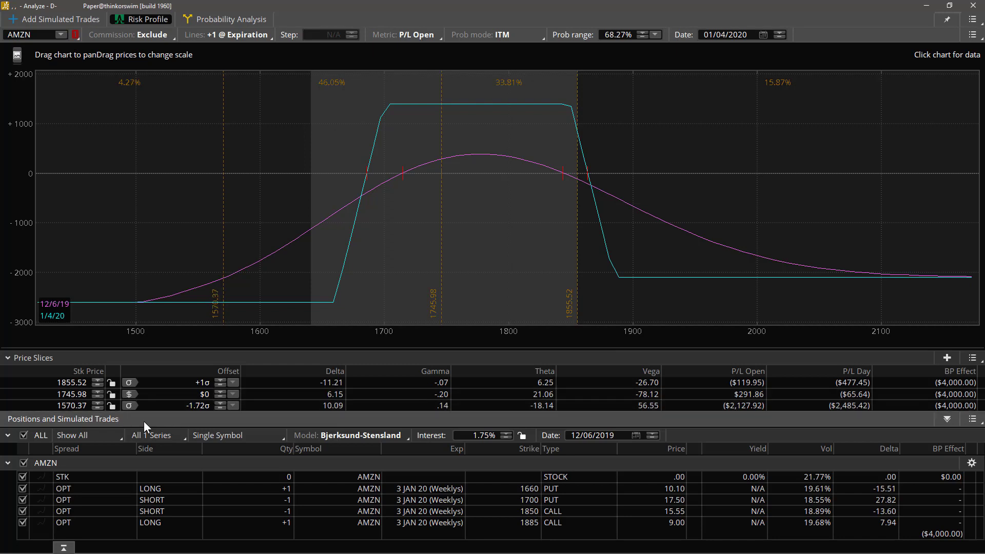
left_click(233, 405)
left_click(190, 494)
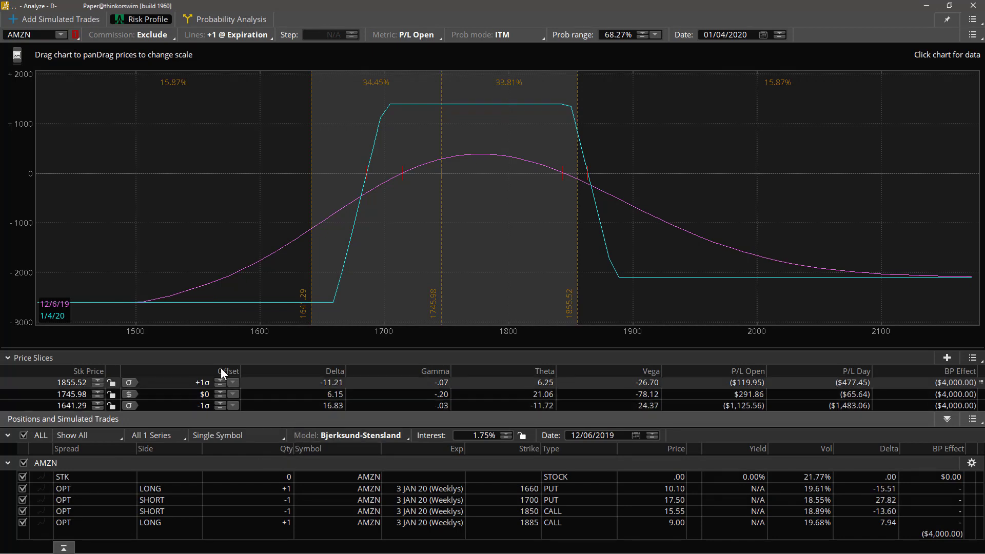
Switch the first slice to expected-range units and set it to +1 (2042.80).
left_click(131, 383)
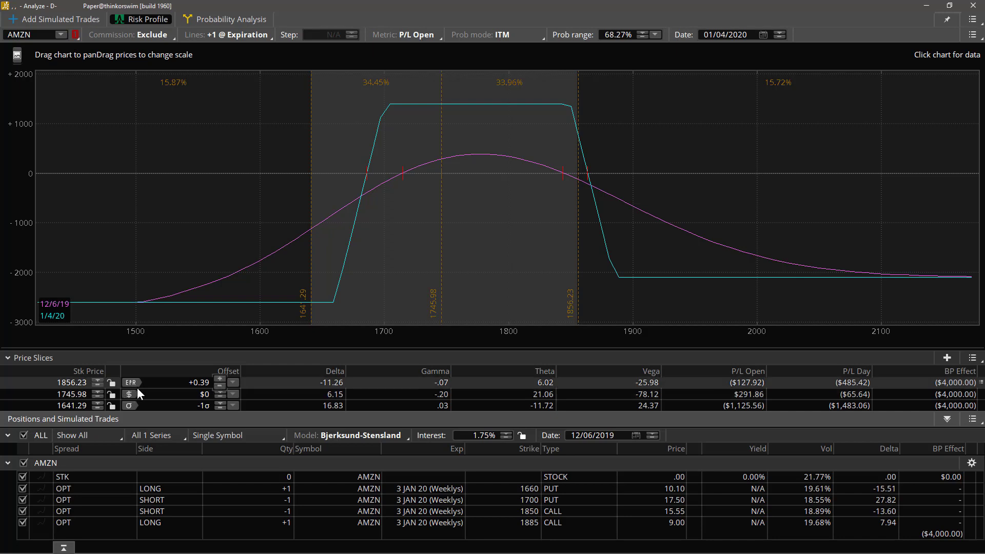
left_click(234, 382)
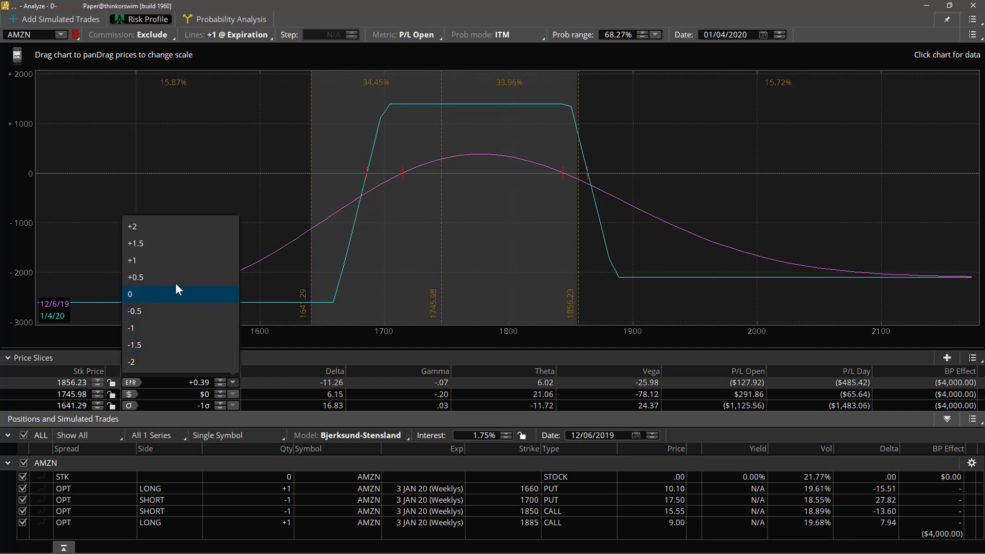
left_click(143, 264)
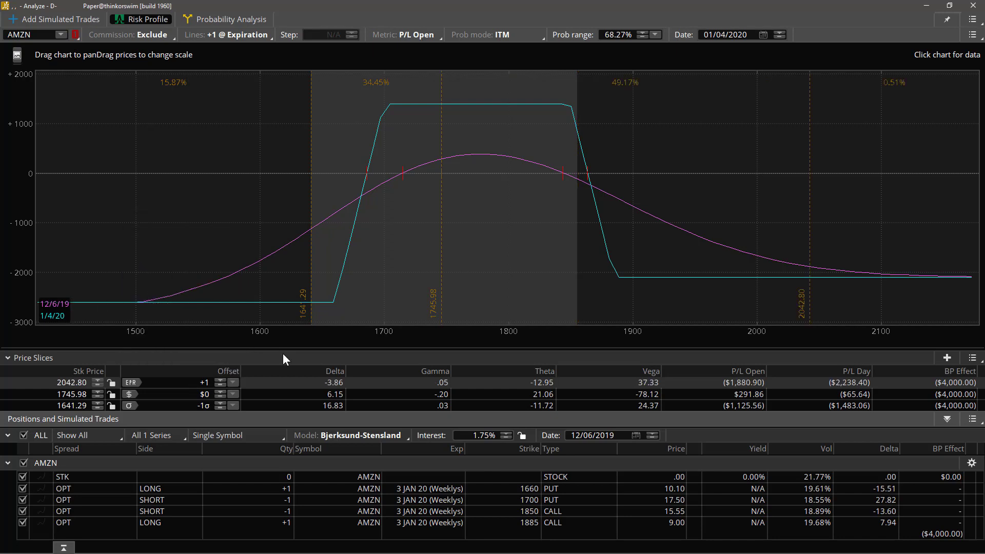
Switch the third slice to expected-range units and set it to -1 (1449.16).
left_click(233, 406)
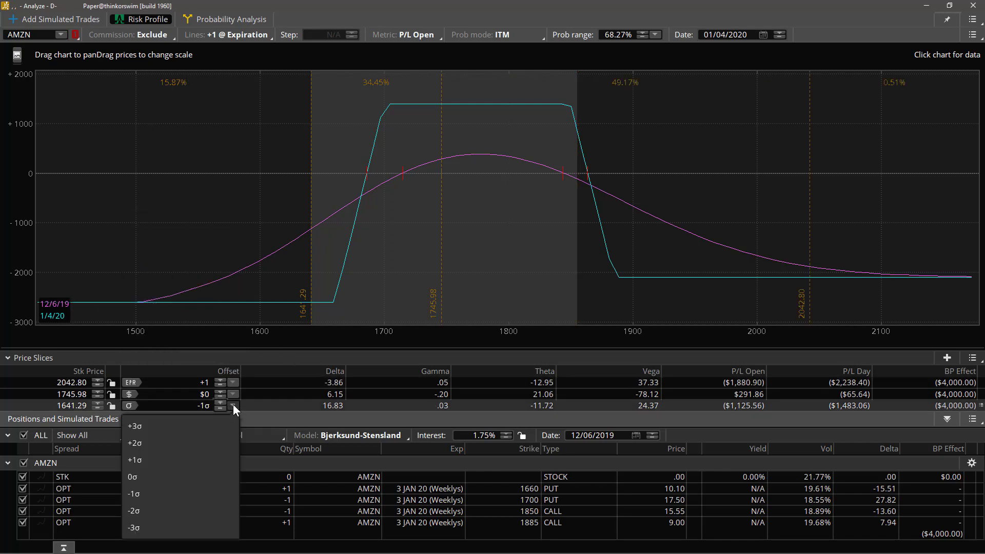
left_click(131, 406)
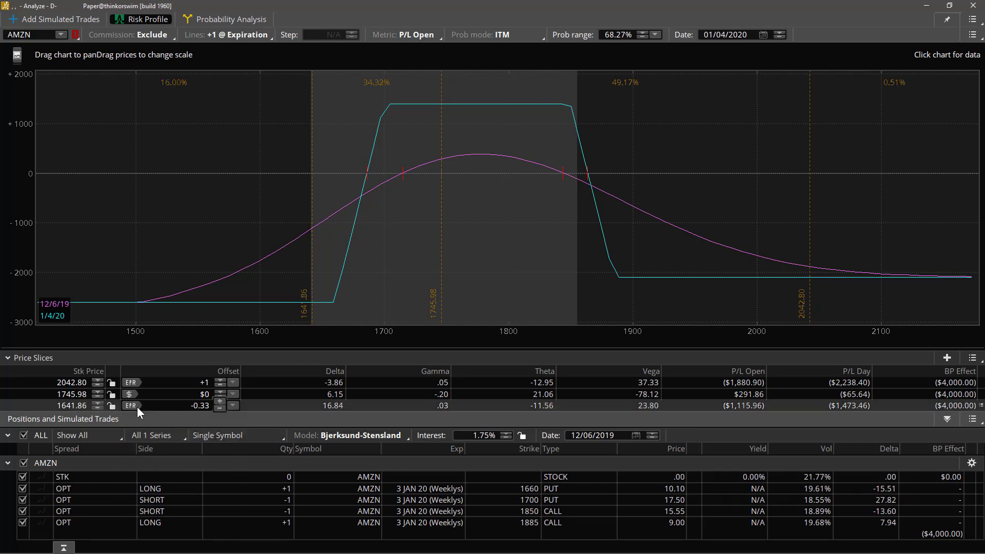
left_click(232, 405)
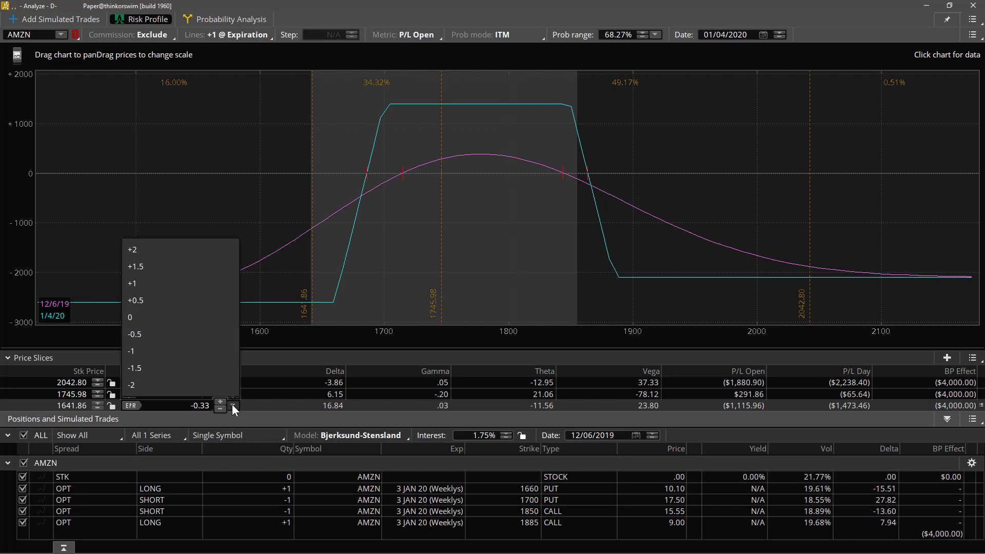
left_click(165, 353)
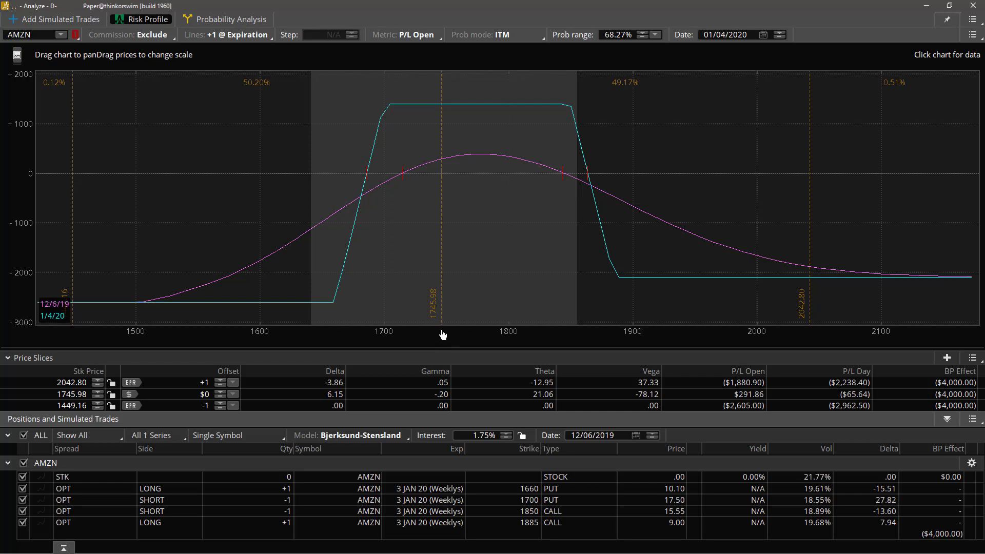
Give the first slice a dollar offset, trying +$5 and +$10, then committing +$100 (1845.99).
left_click(137, 383)
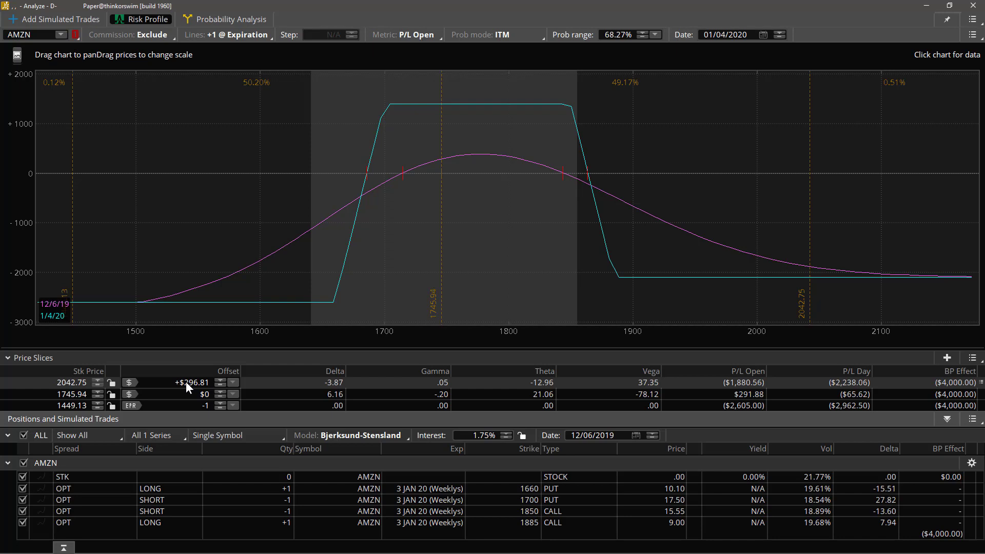
left_click(232, 383)
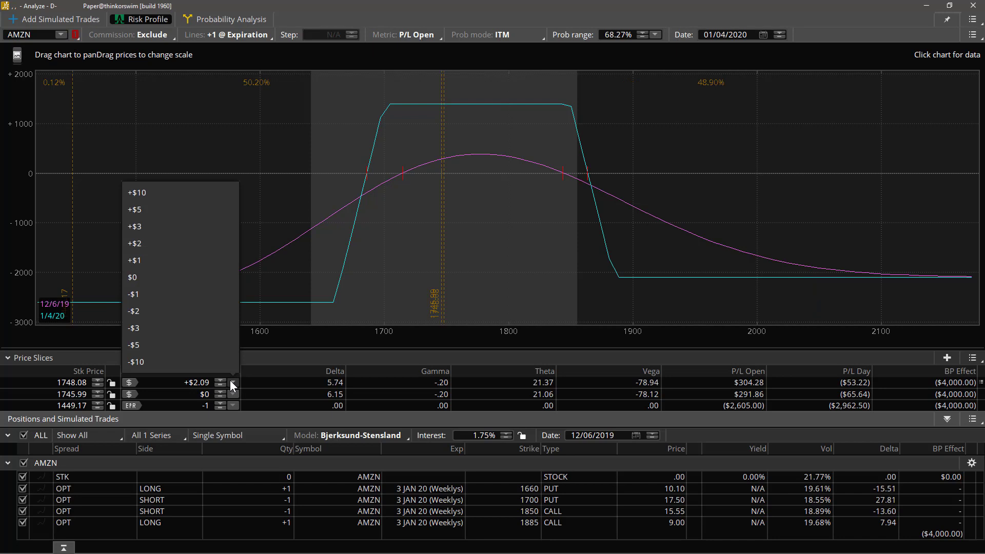
left_click(150, 211)
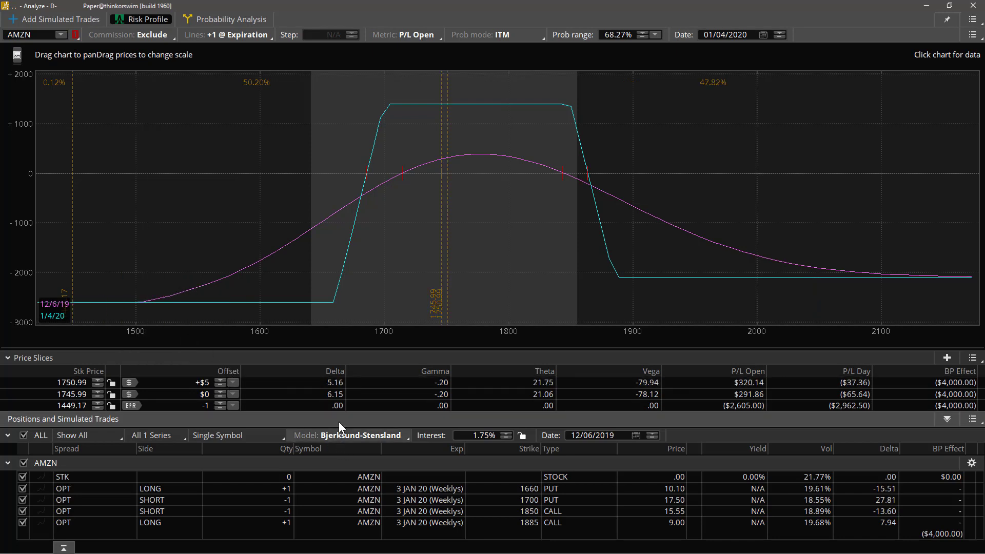
left_click(235, 382)
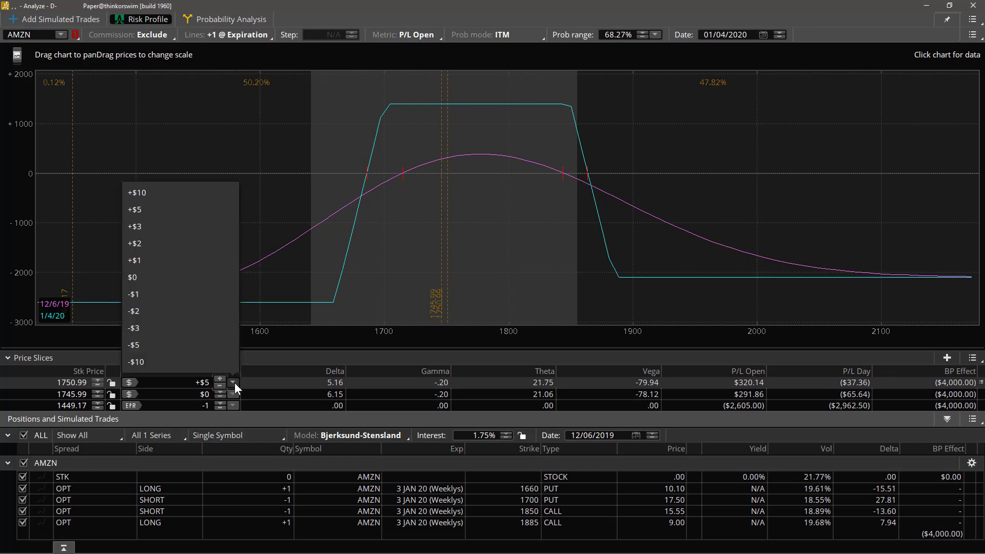
left_click(164, 193)
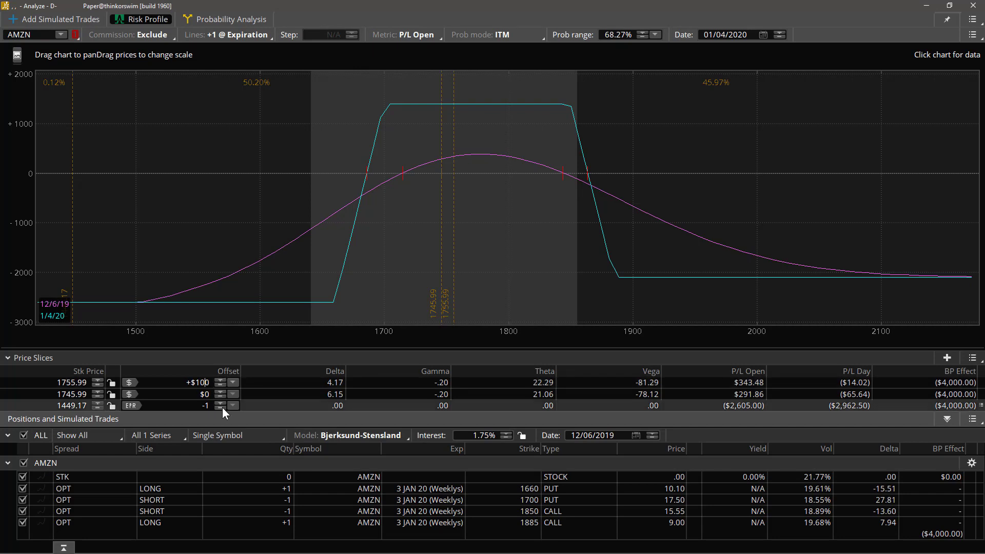
key("Return")
Switch the third slice to dollars and enter a -$100 offset (1645.89).
left_click(131, 406)
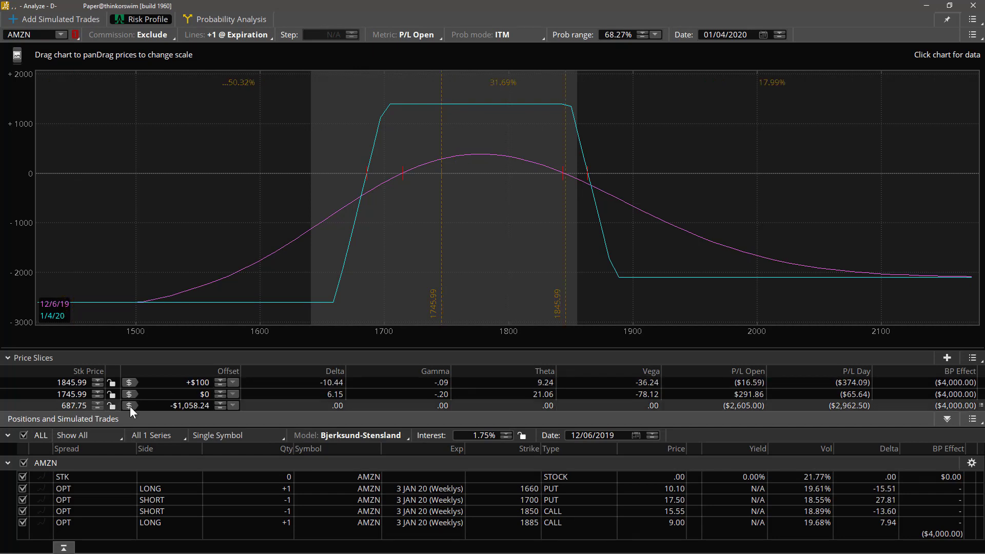
left_click(182, 406)
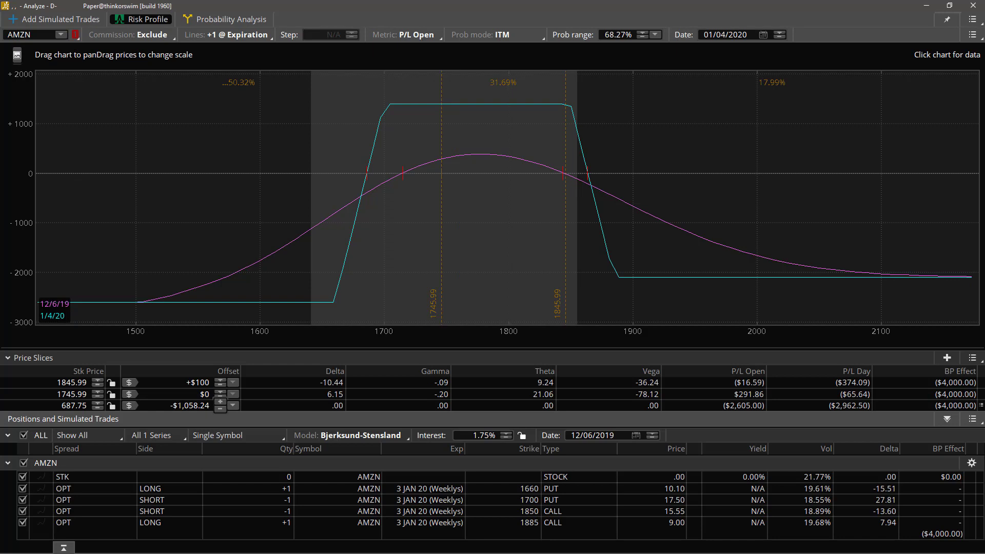
left_click_drag(177, 406, 211, 405)
type("1")
key("Return")
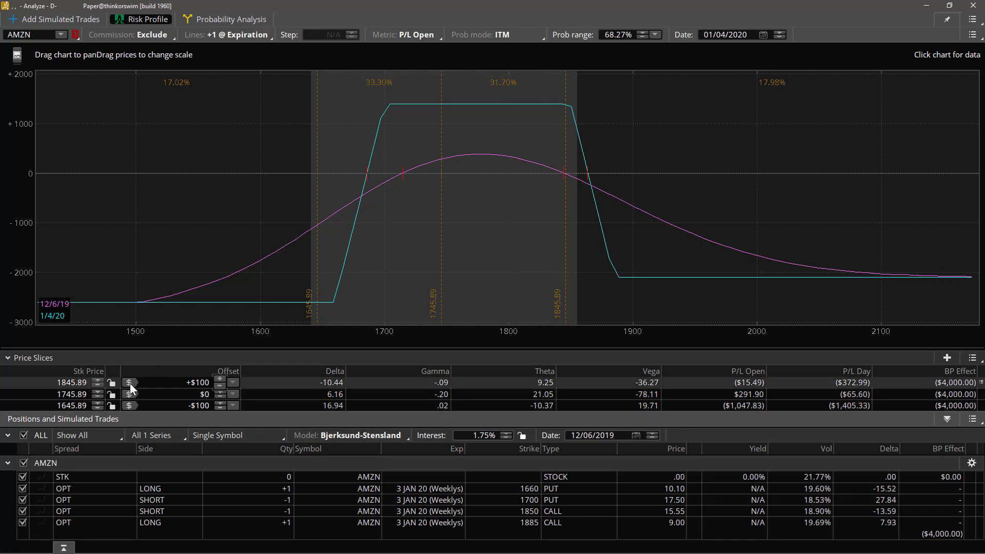
Show the first slice as +5.73% and cycle the third slice's units back to dollars.
left_click(130, 383)
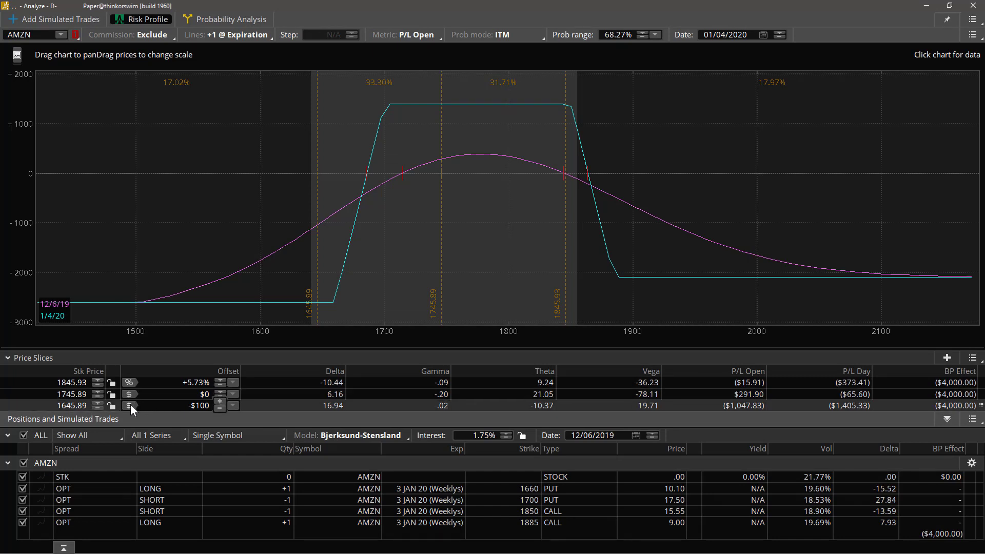
left_click(131, 404)
left_click(128, 405)
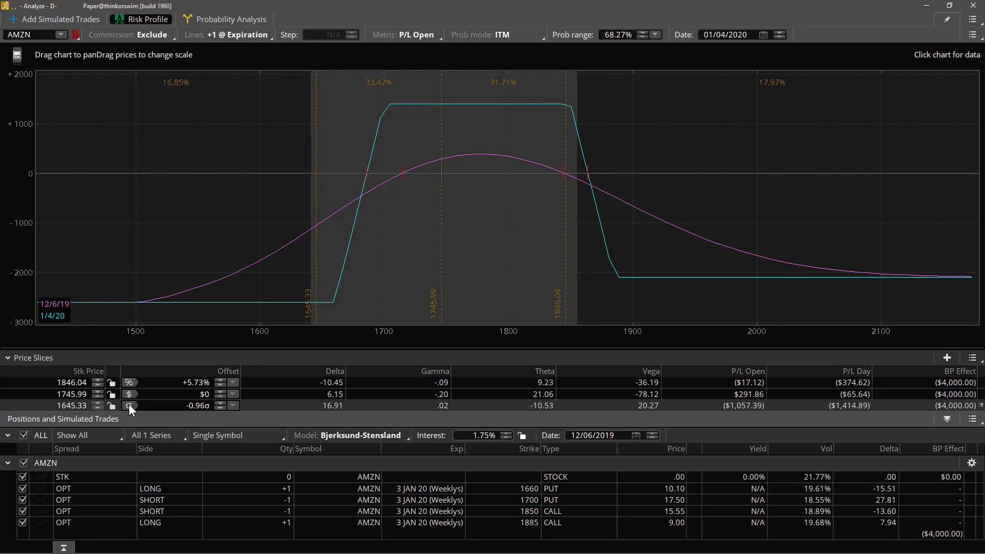
left_click(128, 404)
left_click(132, 405)
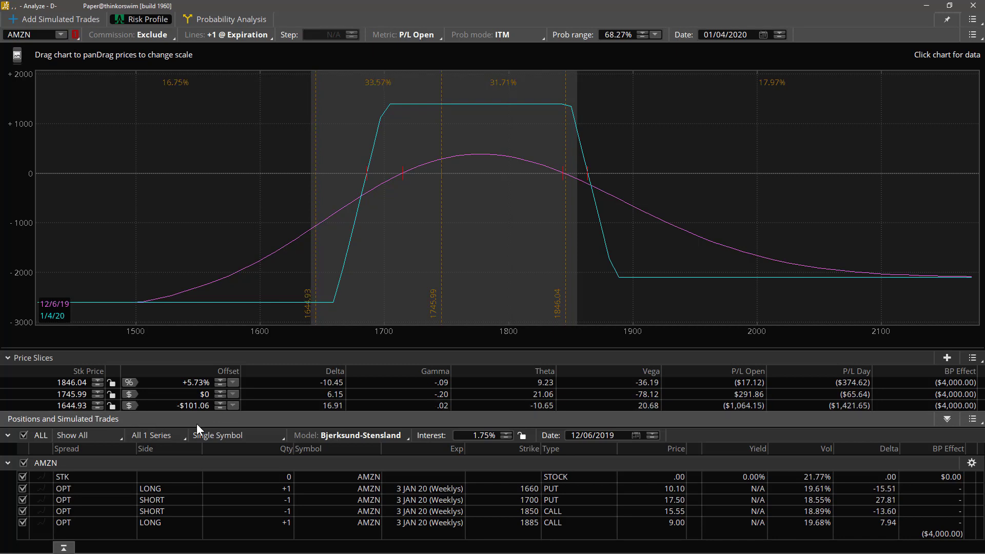
Set the third slice to -$3, then edit it to a -$100 offset.
left_click(233, 405)
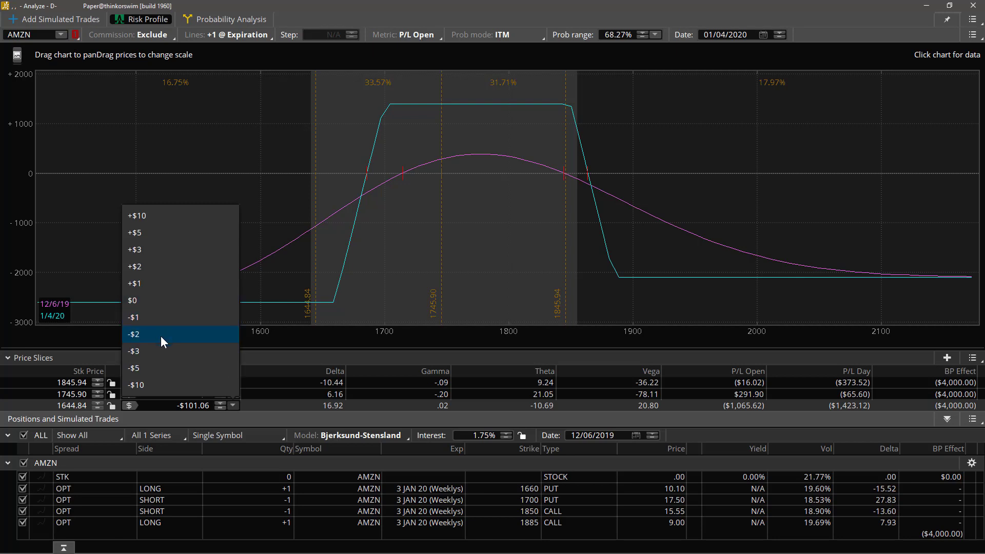
left_click(157, 351)
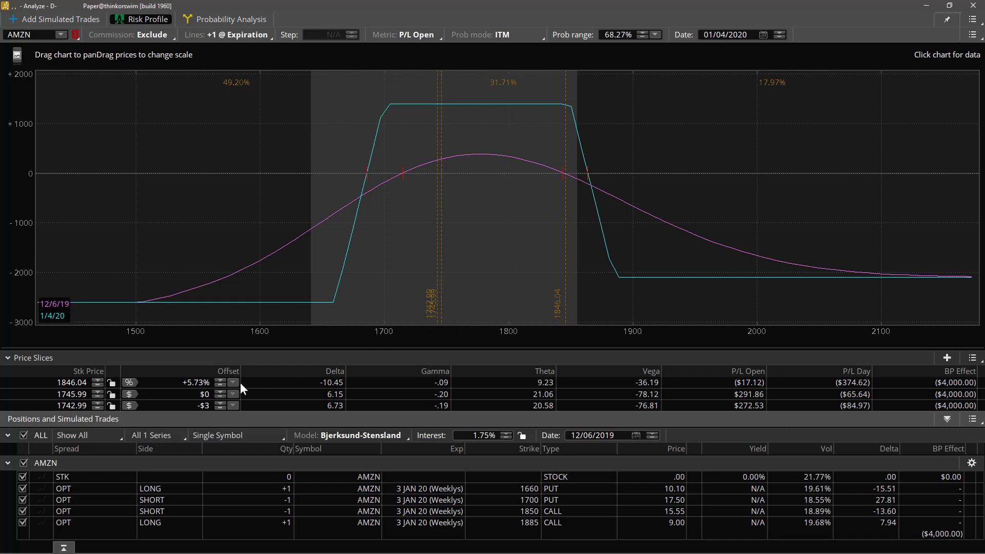
left_click(206, 406)
key("BackSpace")
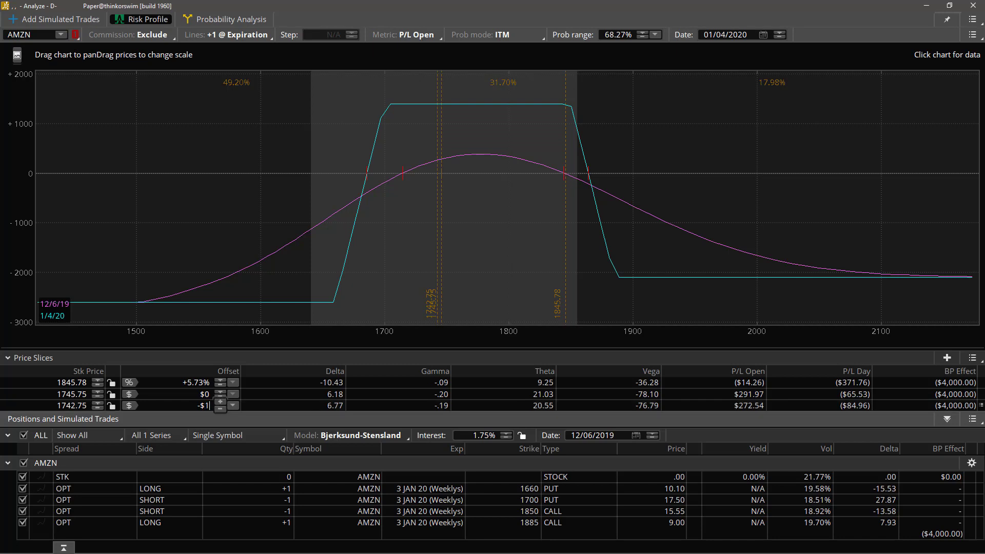
type("100")
key("Return")
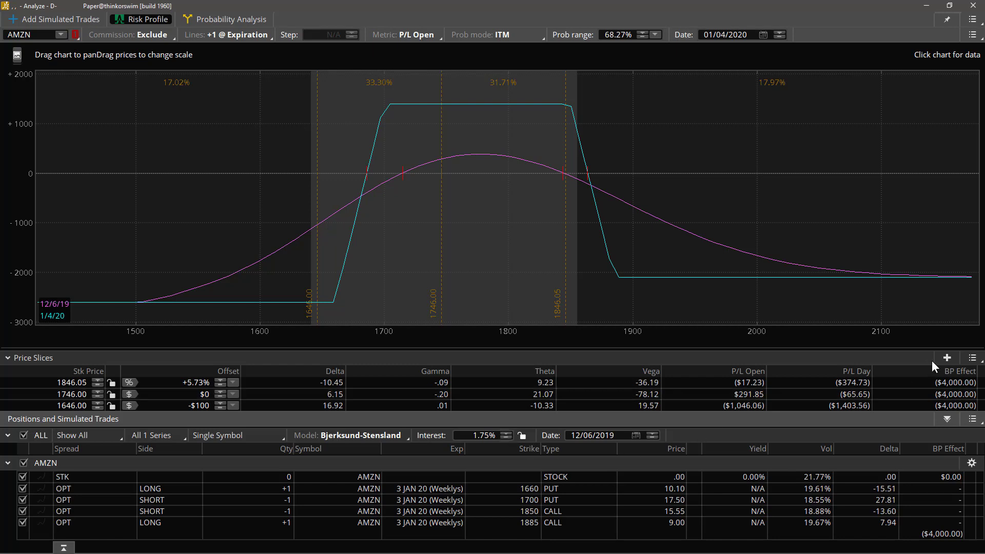
Apply the '-10% base +10%' price slice preset from the Set slices menu.
left_click(972, 359)
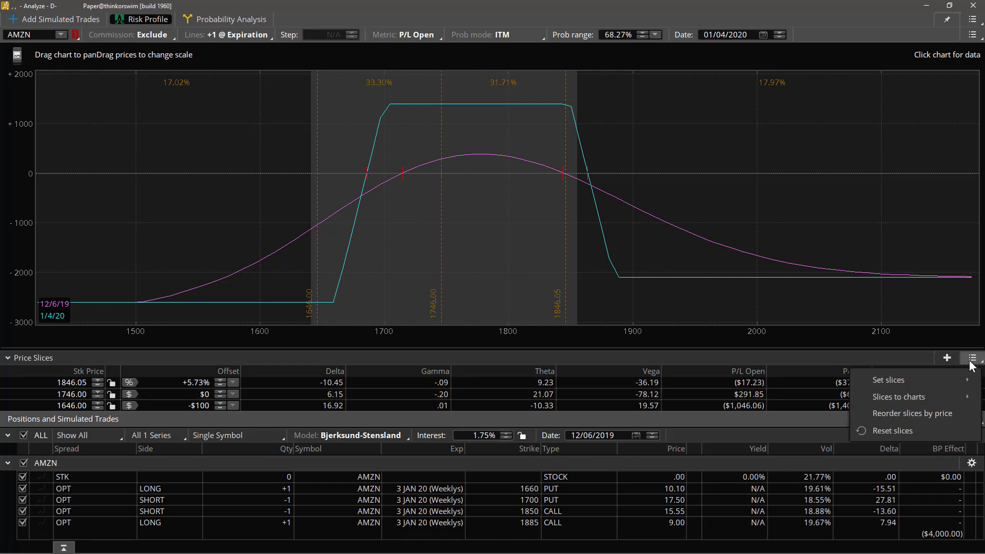
mouse_move(907, 383)
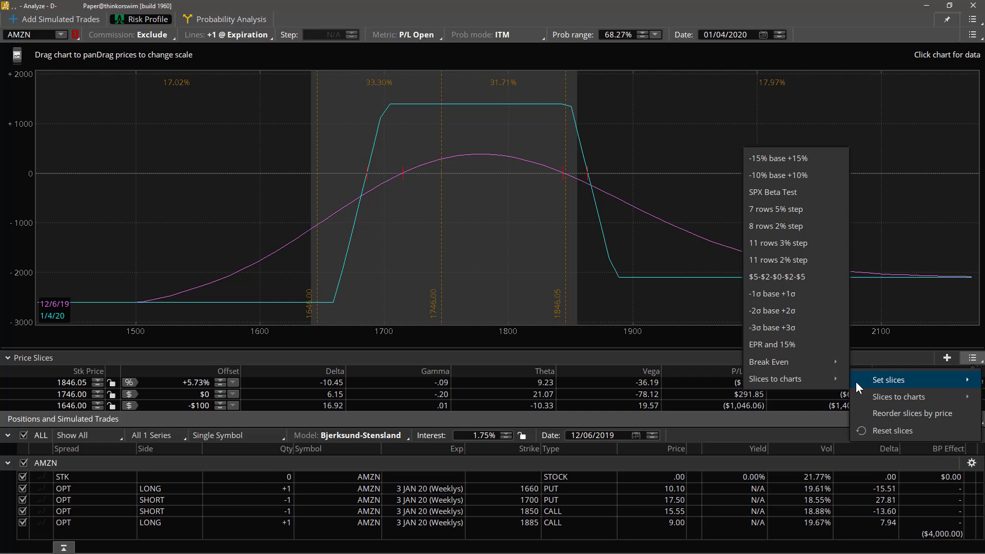
left_click(778, 175)
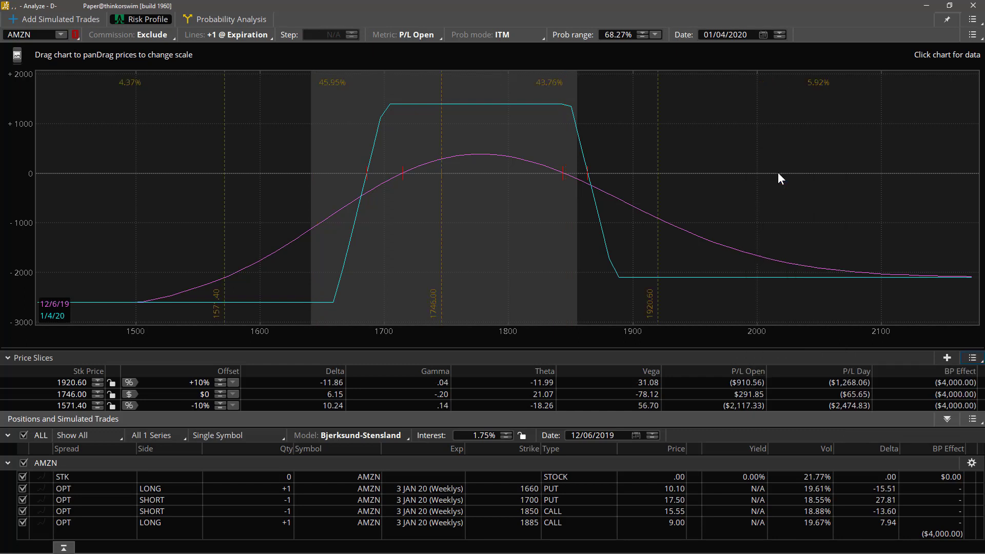
left_click(779, 176)
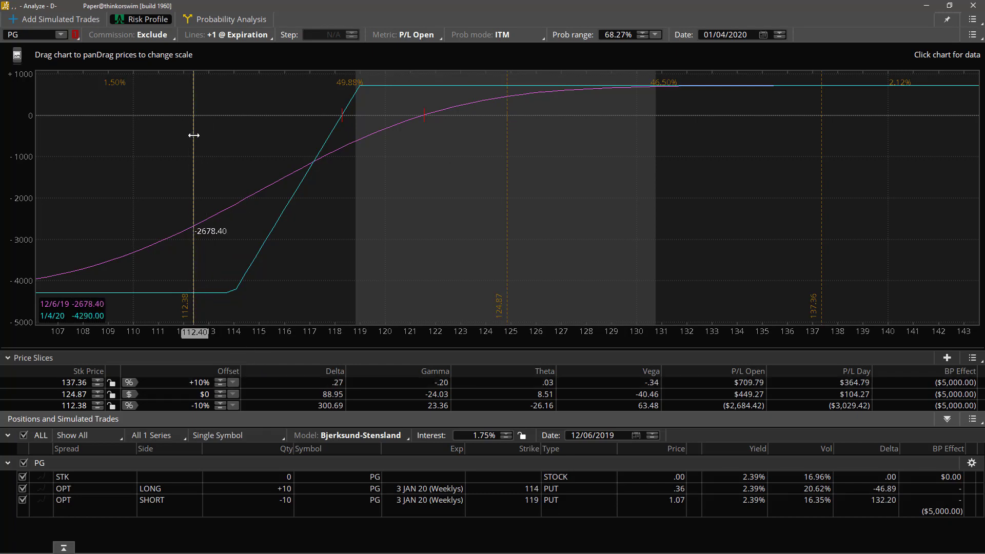
Drag PG's lowest price slice from 112.38 up to about 118.31, near break-even.
left_click_drag(193, 135, 342, 131)
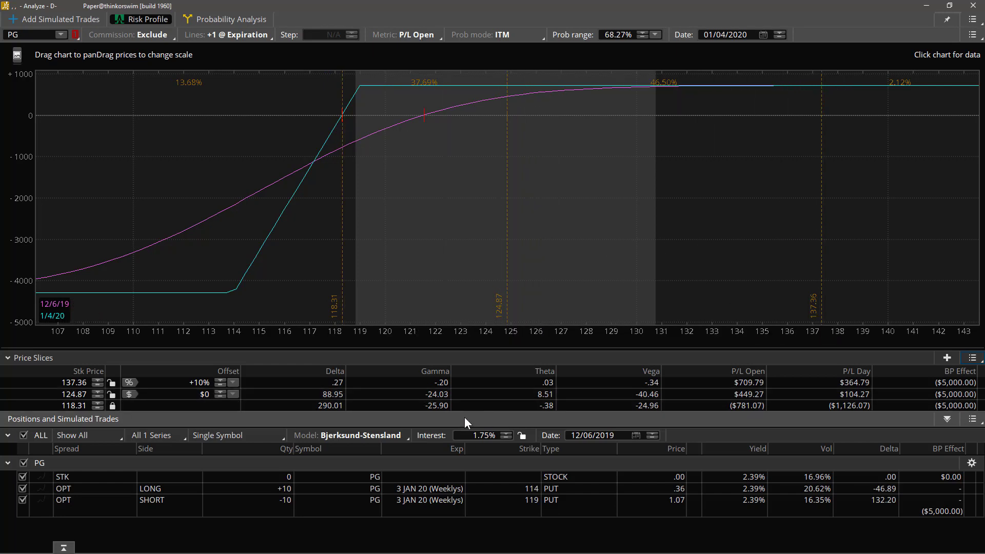
Delete the 137.36 (+10%) price slice, leaving the 124.87 and 118.31 slices.
right_click(407, 382)
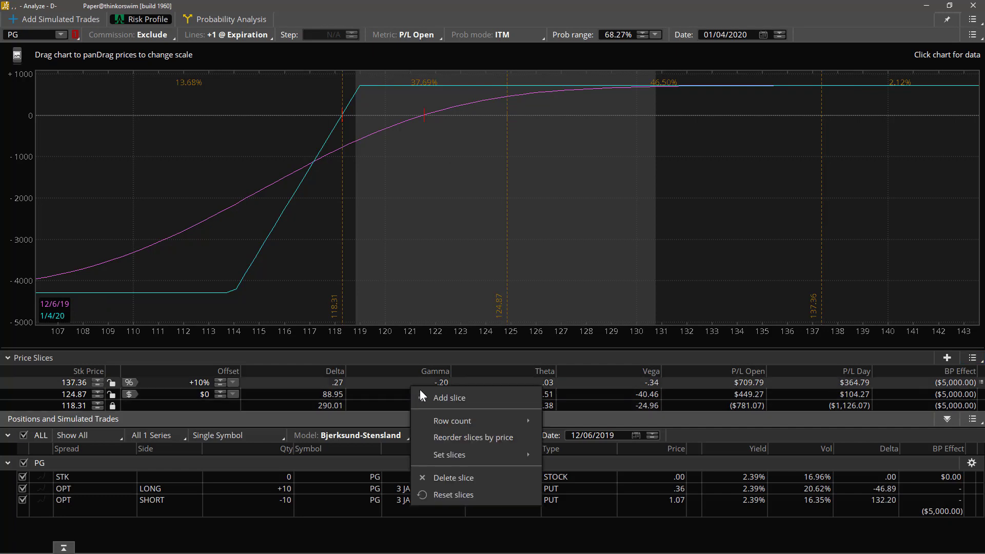
left_click(462, 479)
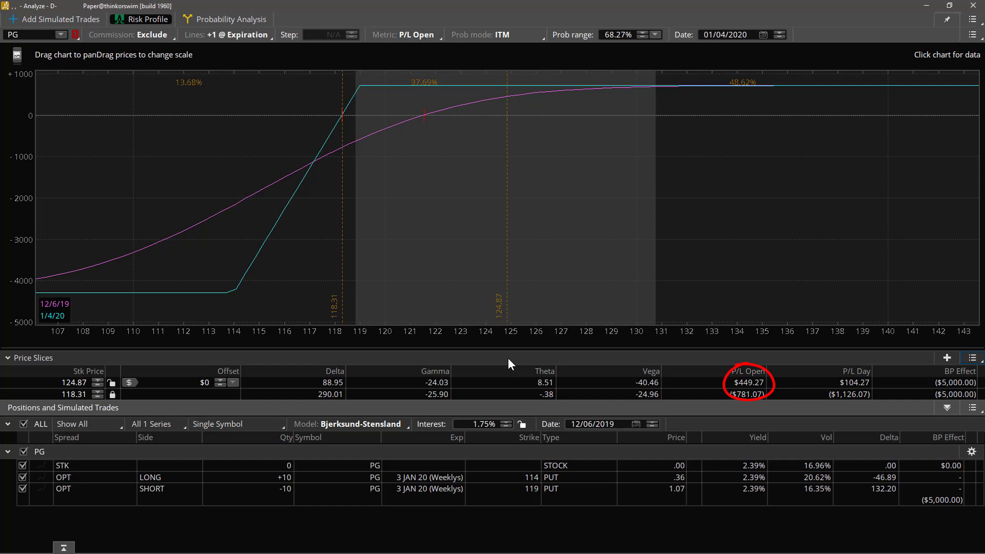
Apply the 7 rows 5% step slice preset and widen the chart's price range to about 97–155.
left_click(973, 358)
mouse_move(950, 383)
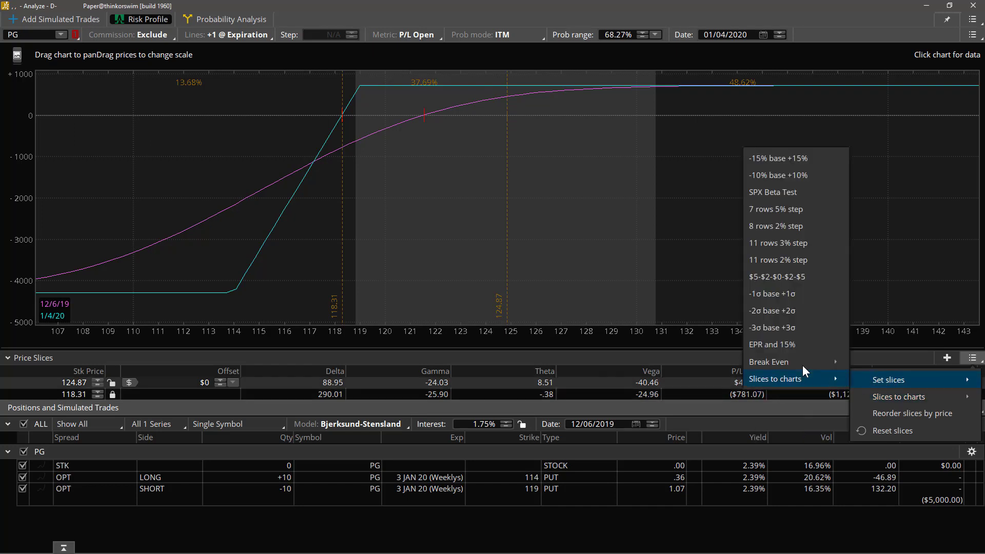
left_click(798, 210)
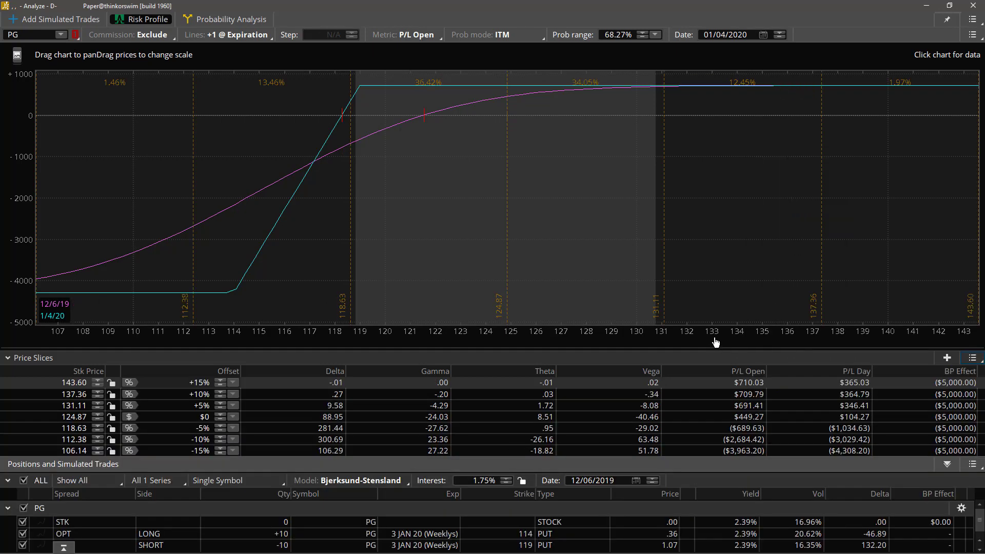
left_click_drag(717, 342, 352, 341)
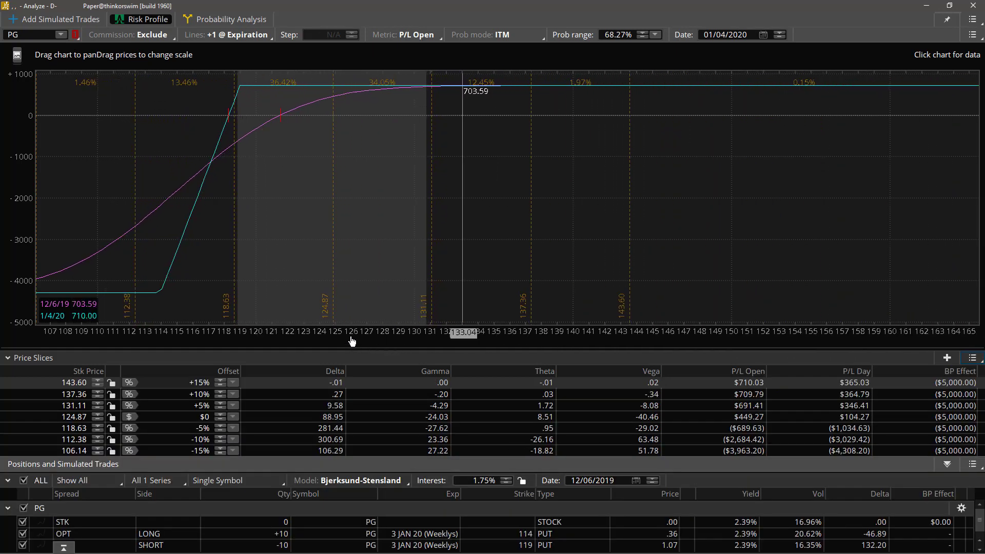
left_click_drag(330, 288, 486, 282)
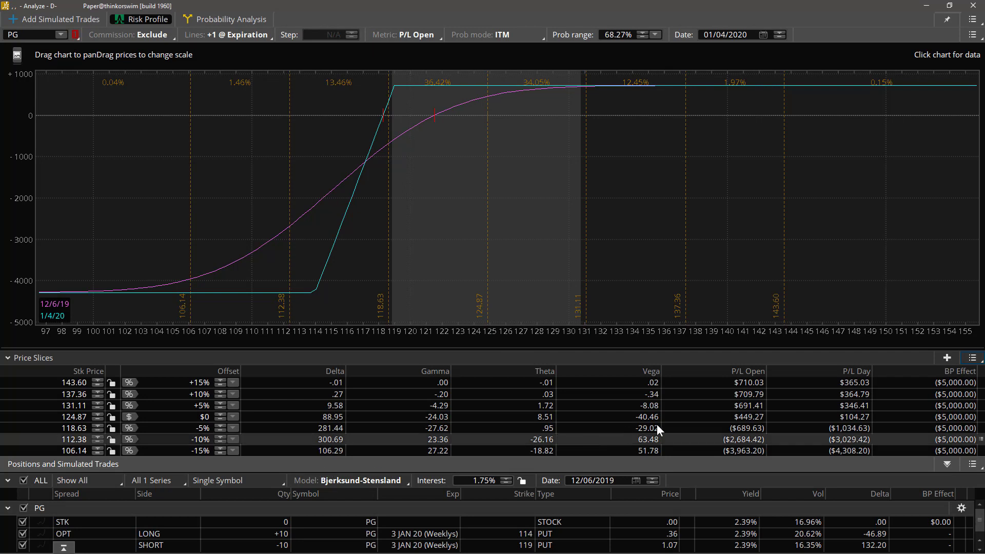
Try the 11 rows 2% step preset, then set a single 12/6/19 break-even slice at 121.55.
left_click(977, 358)
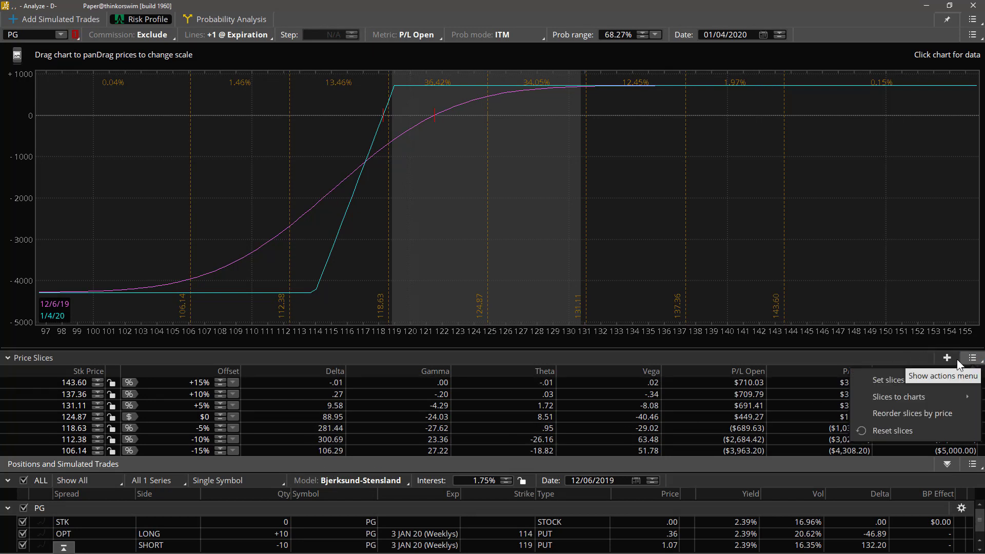
mouse_move(911, 378)
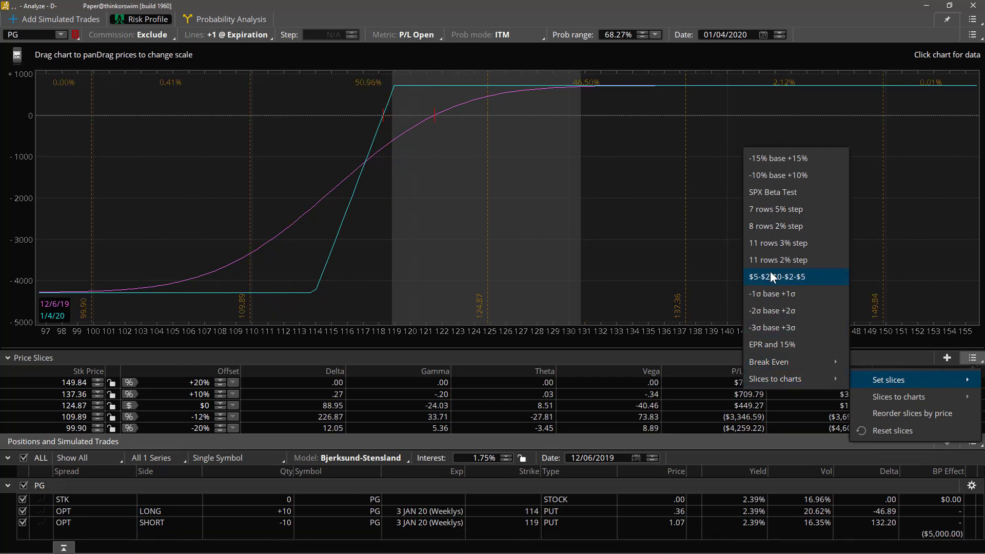
left_click(782, 259)
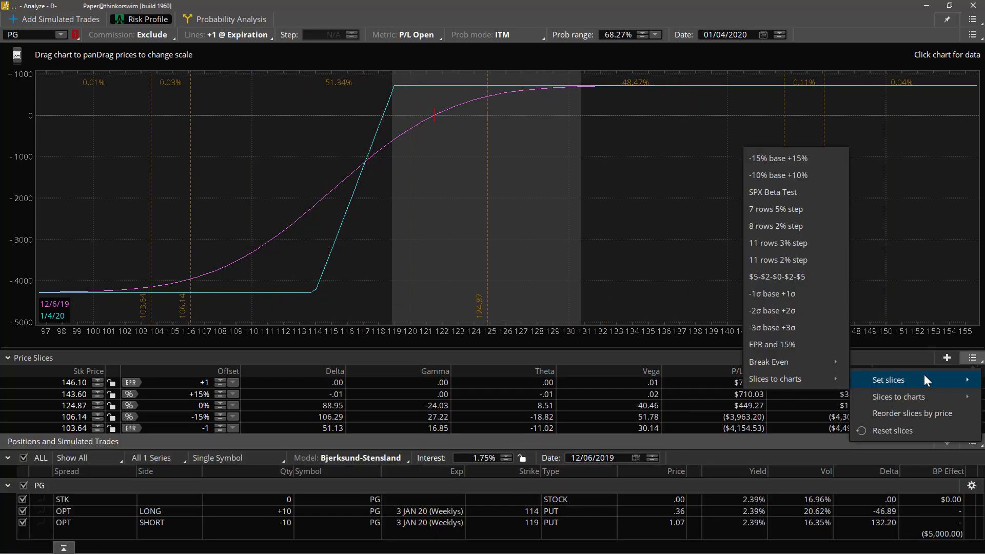
mouse_move(792, 366)
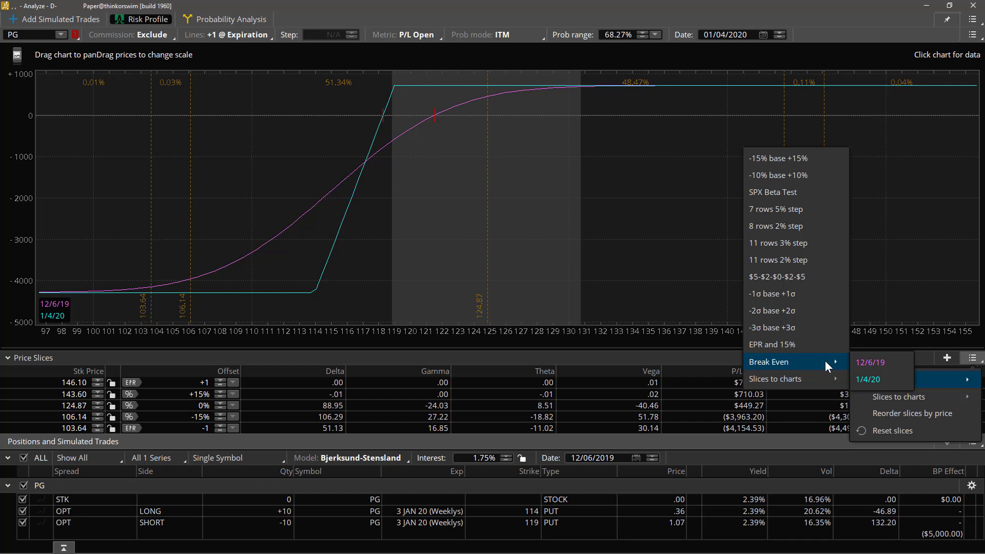
left_click(874, 363)
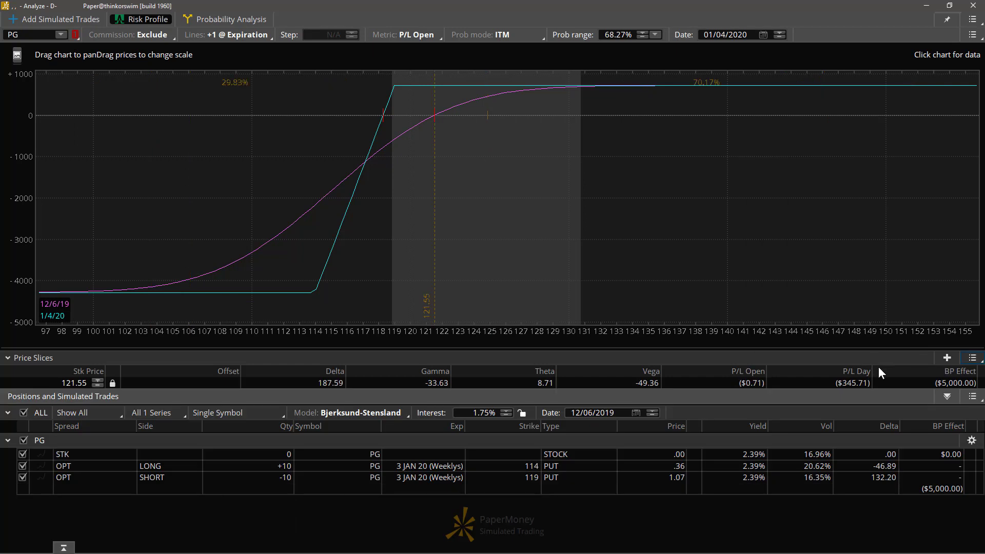
Set PG's slice at the 1/4/20 break-even price of 118.28 via Set slices > Break Even.
left_click(974, 359)
mouse_move(929, 380)
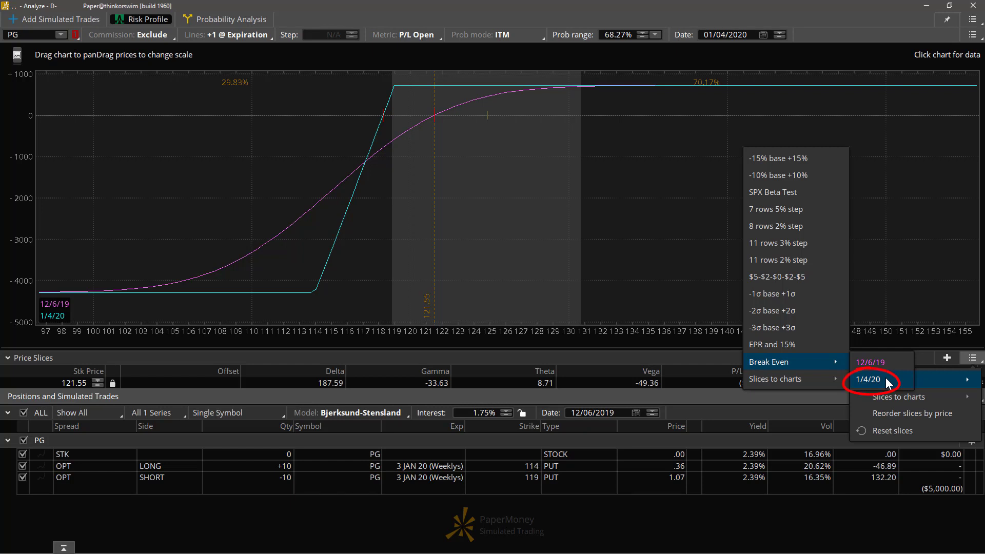
left_click(886, 381)
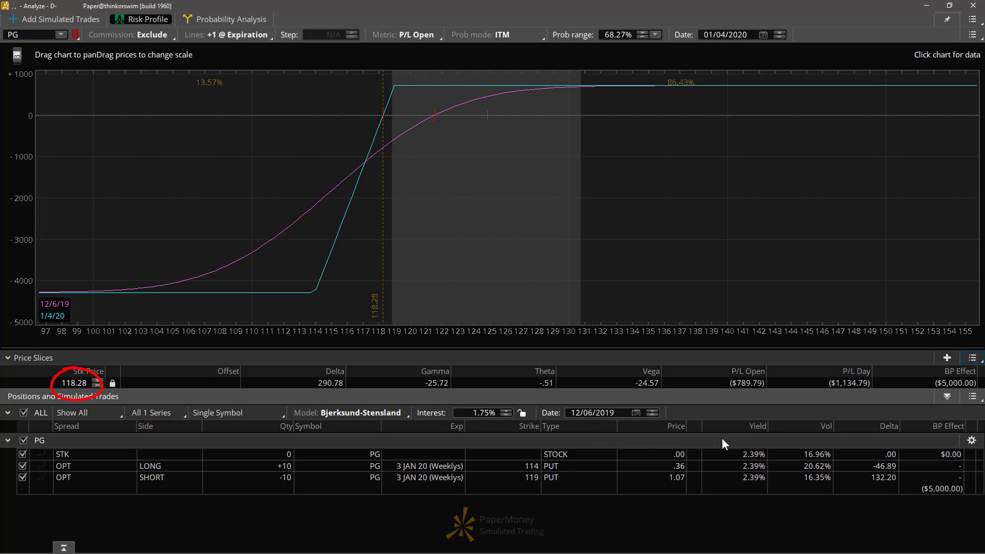
Reset the price slices to the default three at +10%, $0 and -10%.
left_click(973, 360)
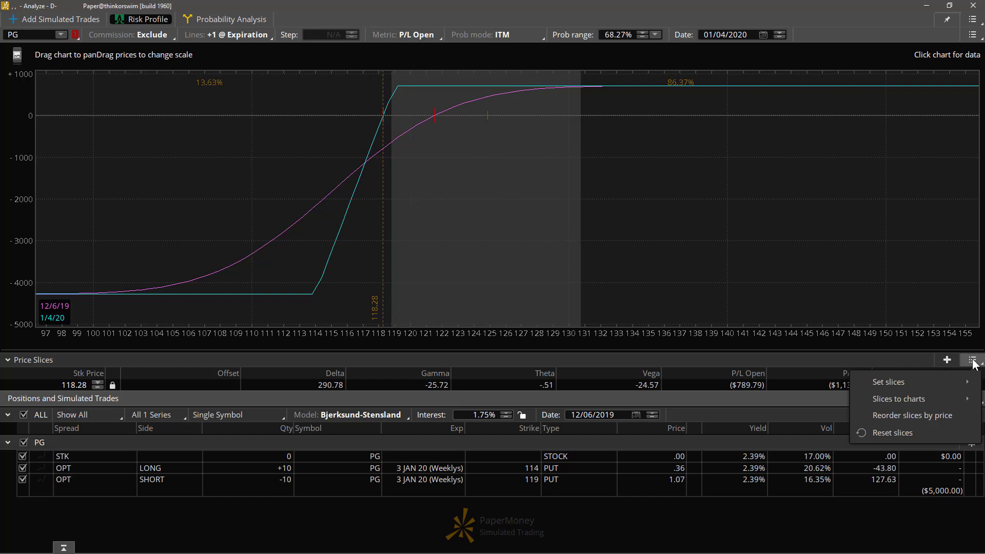
left_click(907, 432)
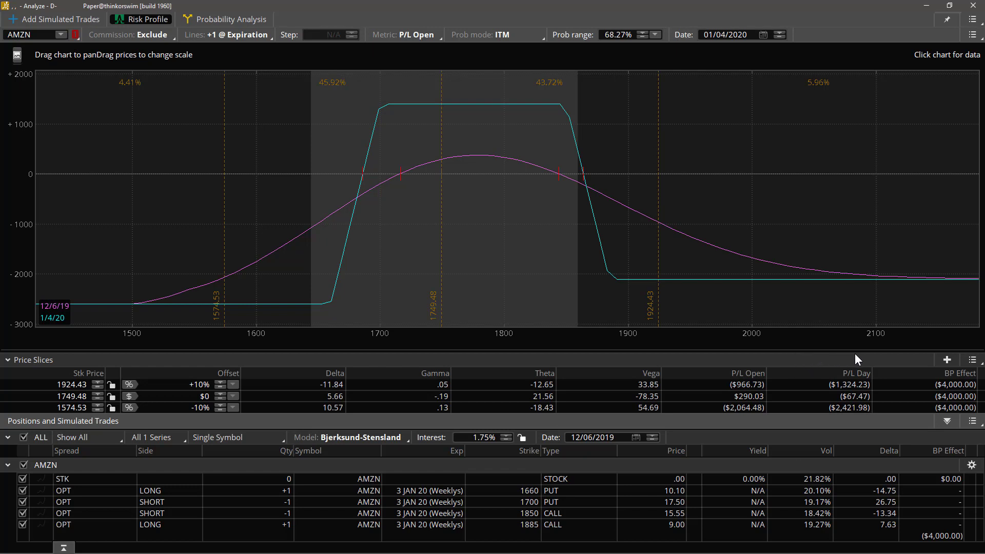
Set AMZN's slices at the 1/4/20 break-even prices 1686.15 and 1864.13.
left_click(972, 360)
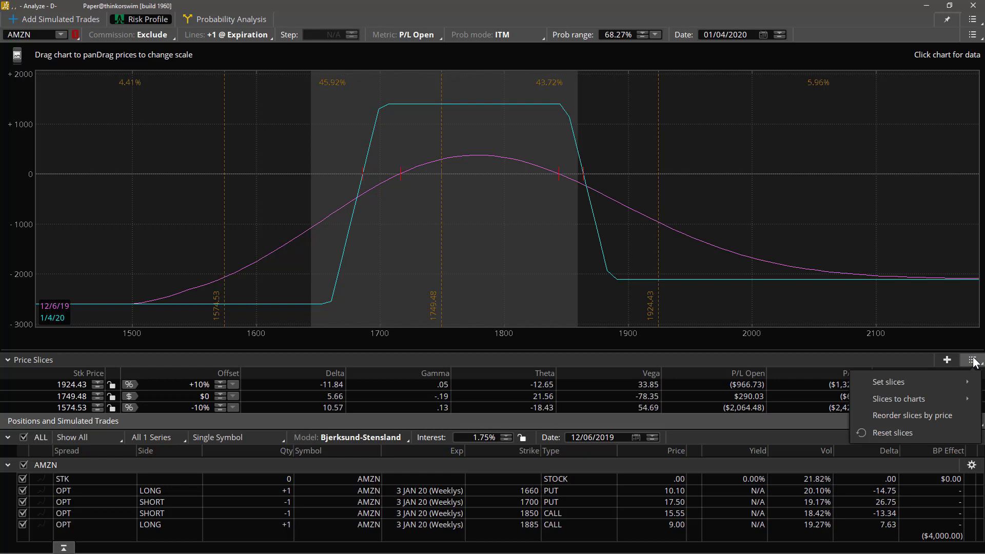
mouse_move(931, 380)
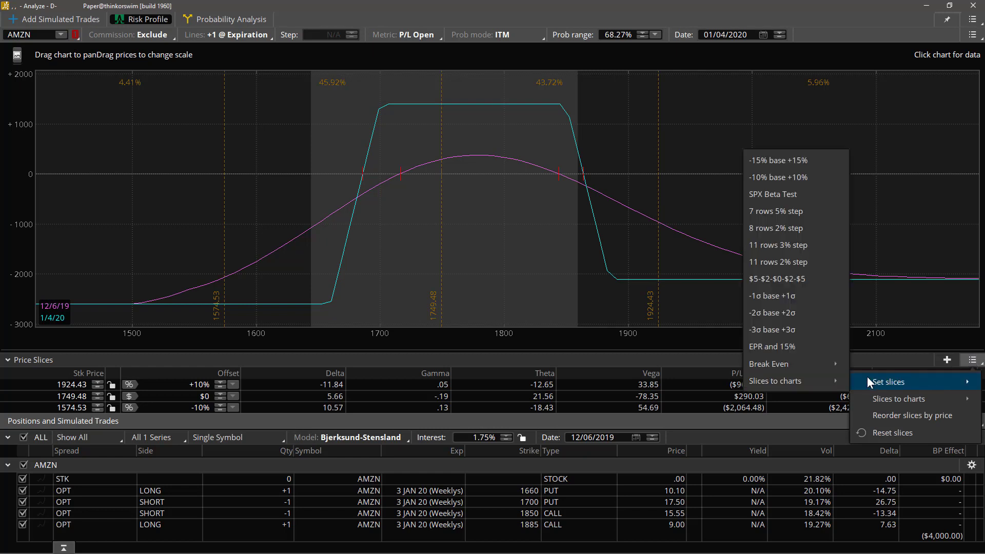
mouse_move(836, 366)
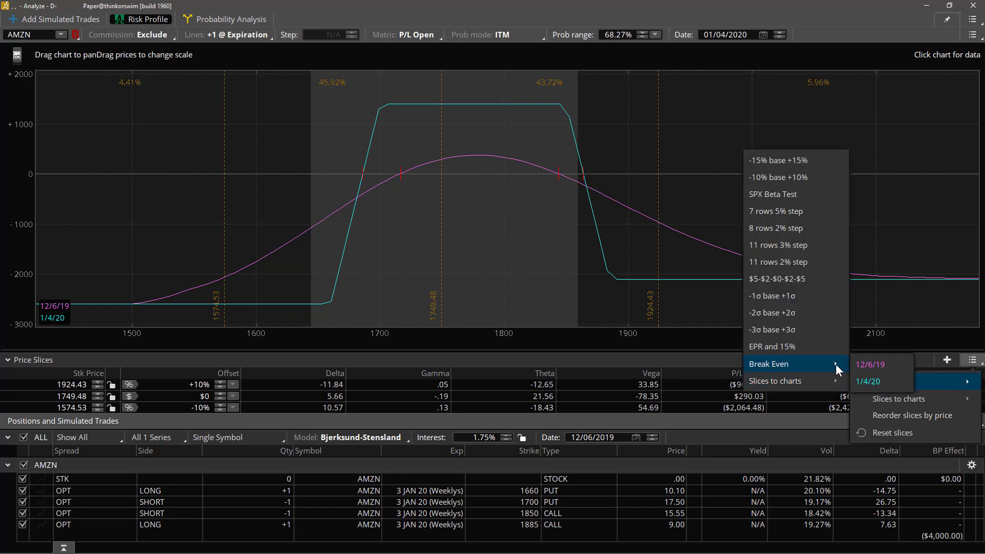
left_click(882, 380)
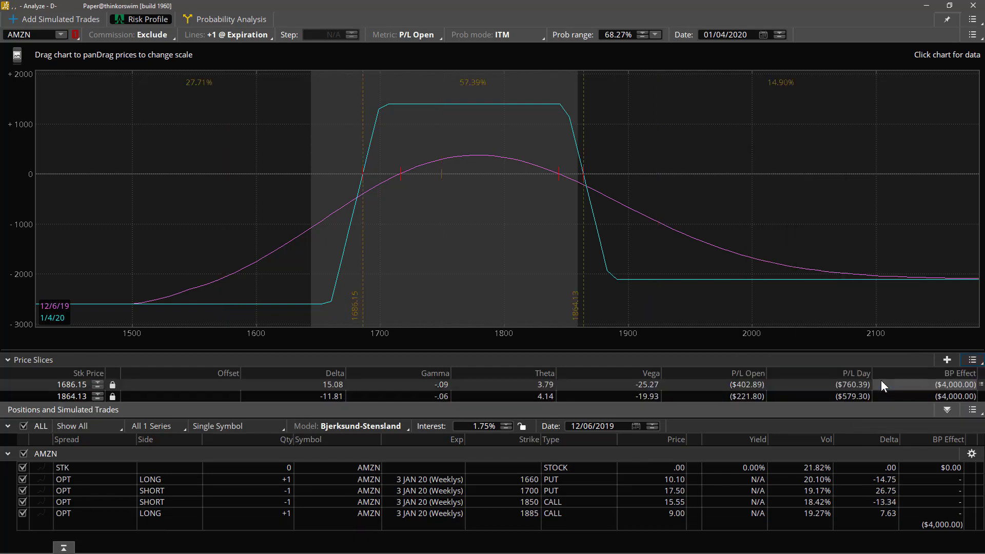
Send the break-even slice levels to the first chart grid cell with Slices to charts.
left_click(975, 357)
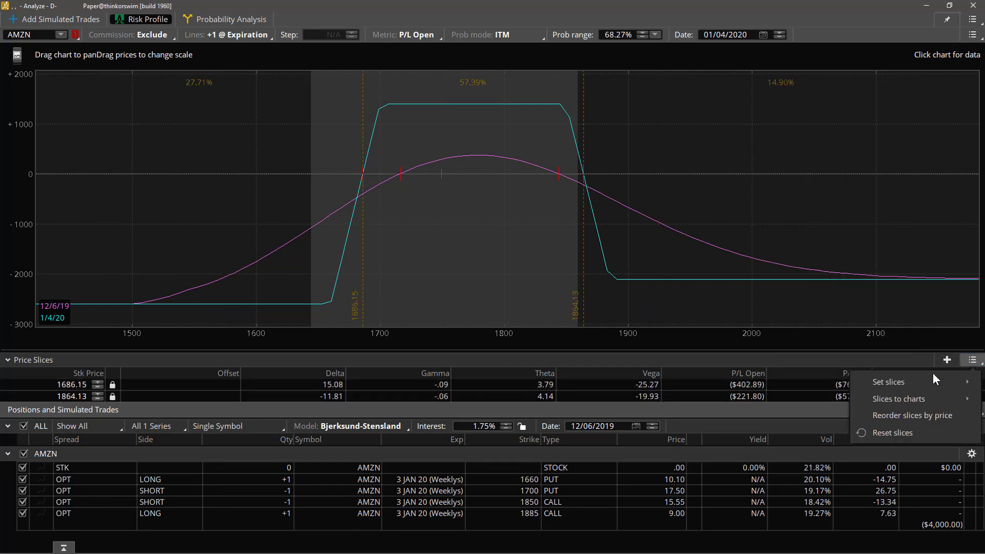
mouse_move(911, 399)
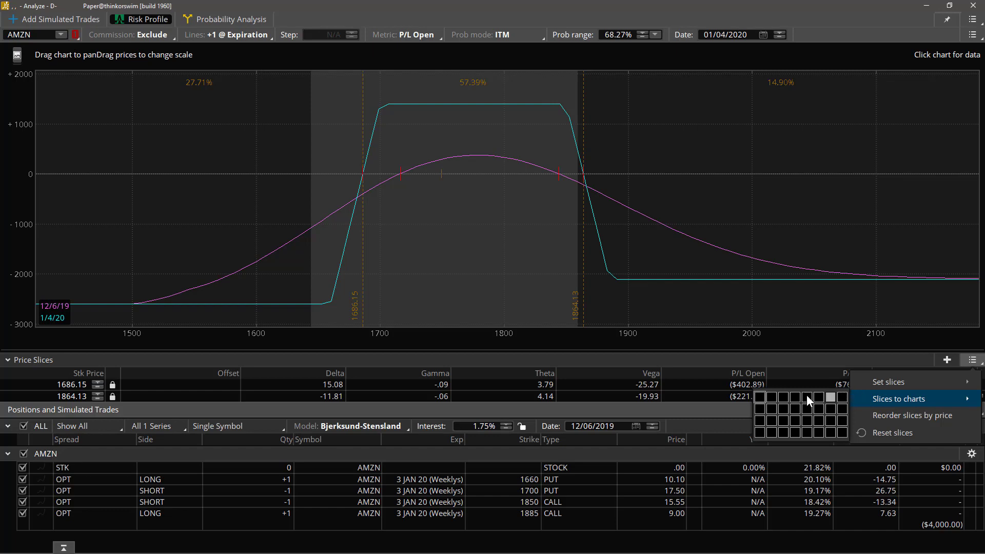
left_click(759, 396)
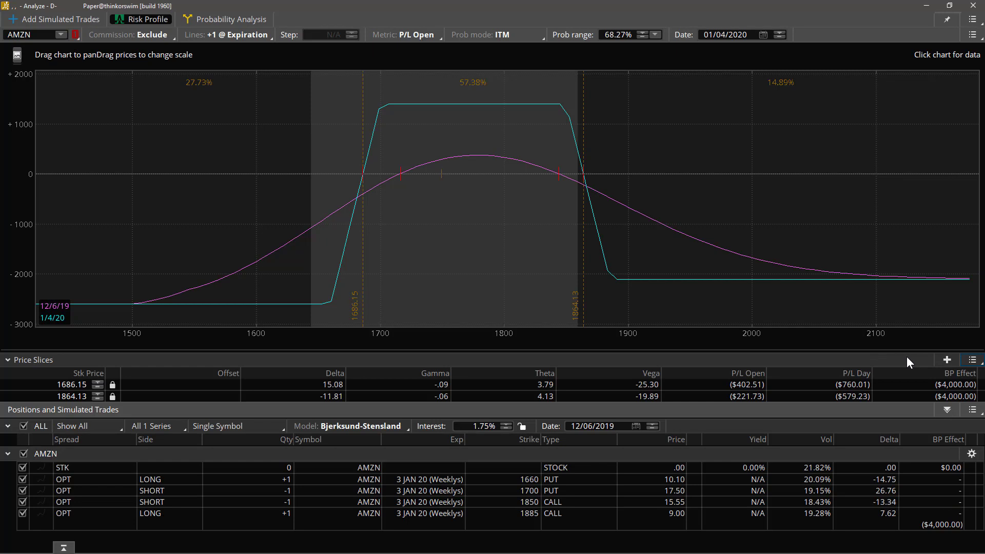
Reset AMZN's slices to the defaults 1924.35 (+10%), 1749.41 ($0) and 1574.47 (-10%).
left_click(973, 361)
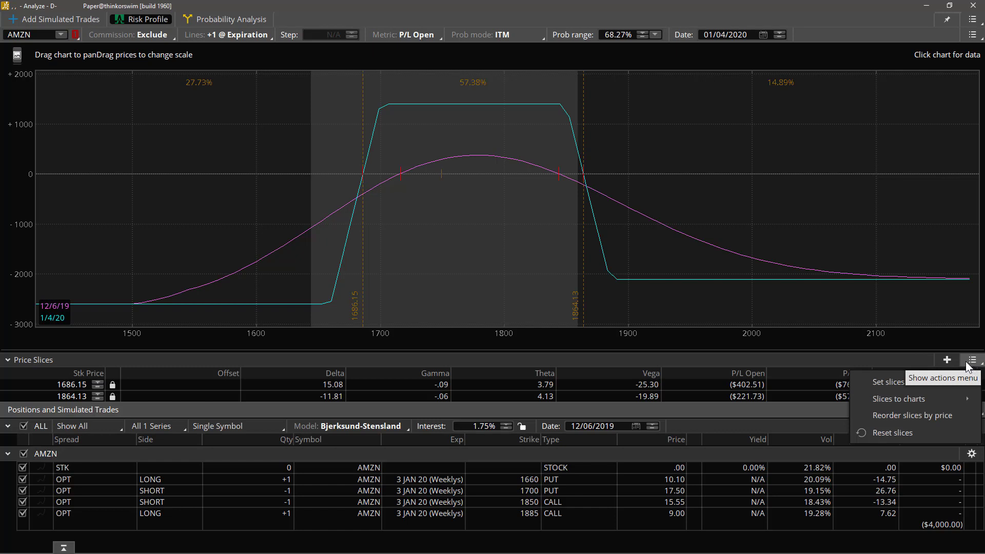
left_click(890, 433)
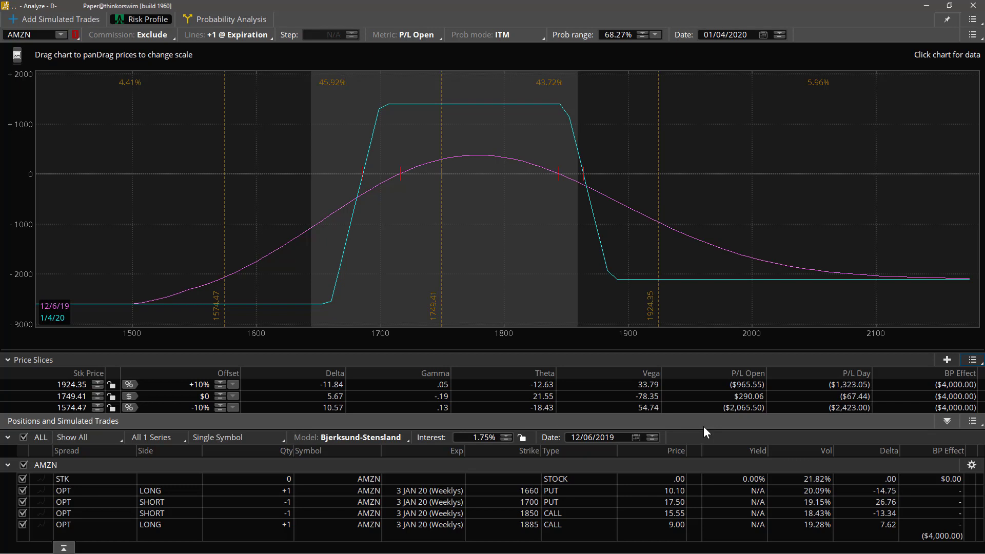
Add two slices and offset them by -$5 (1744.41) and +$5 (1754.41).
left_click(947, 361)
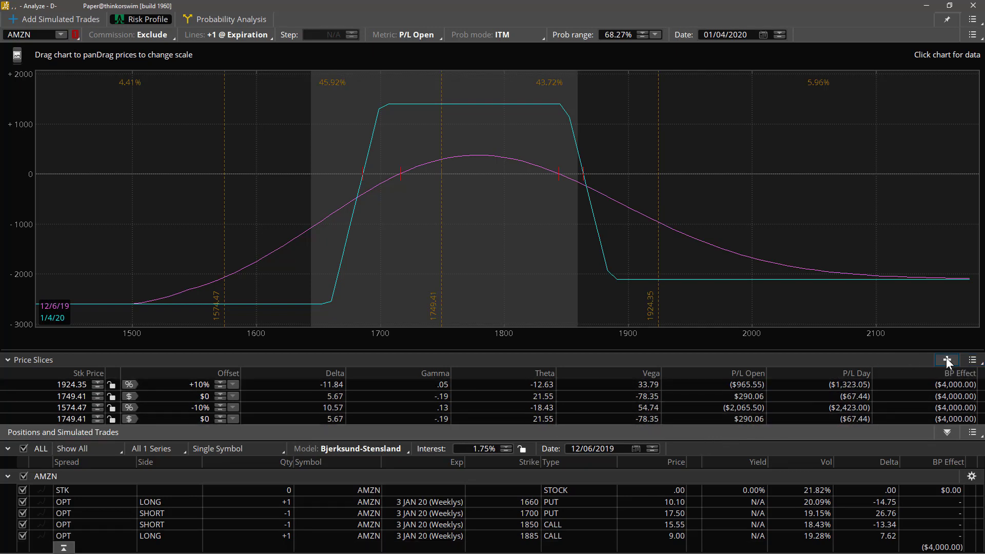
left_click(948, 360)
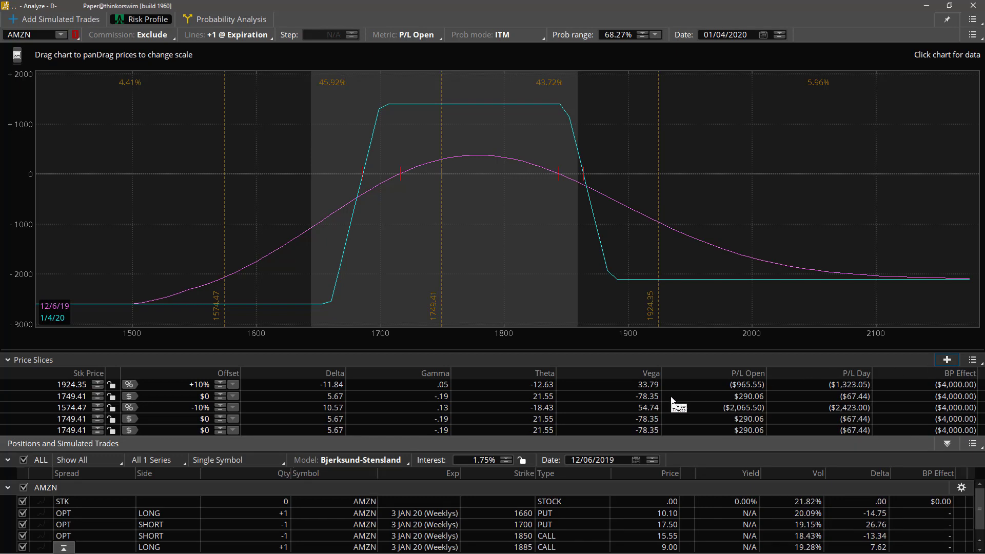
left_click(233, 419)
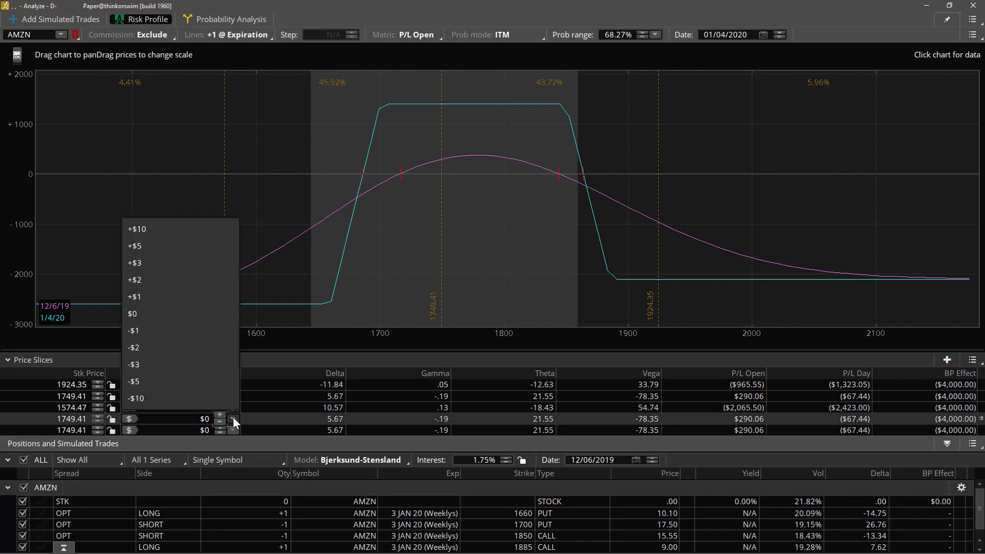
left_click(211, 392)
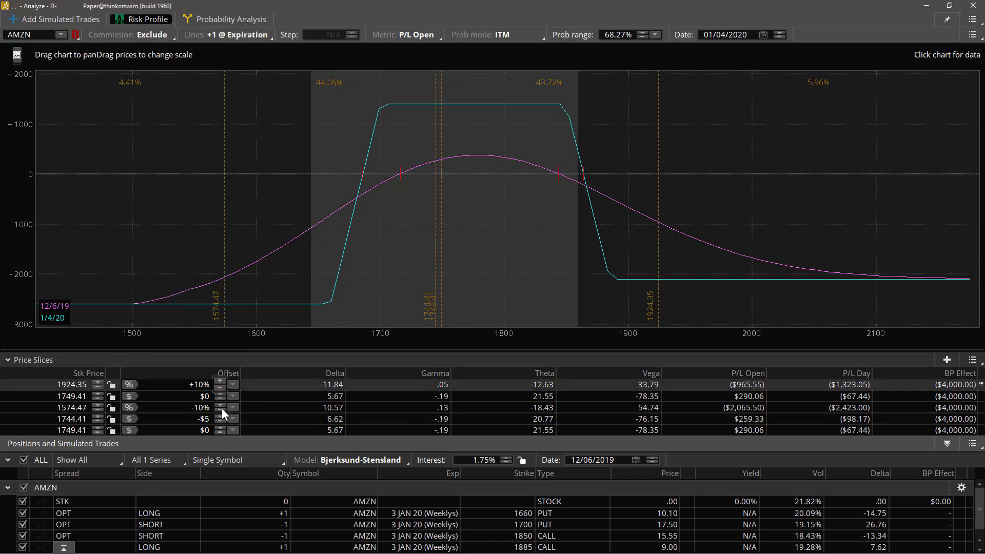
left_click(233, 430)
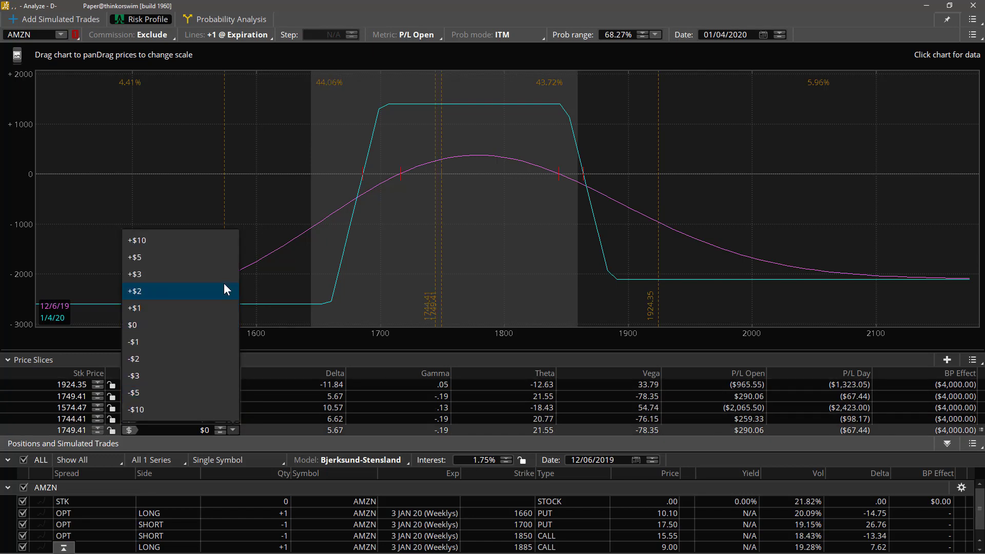
left_click(213, 259)
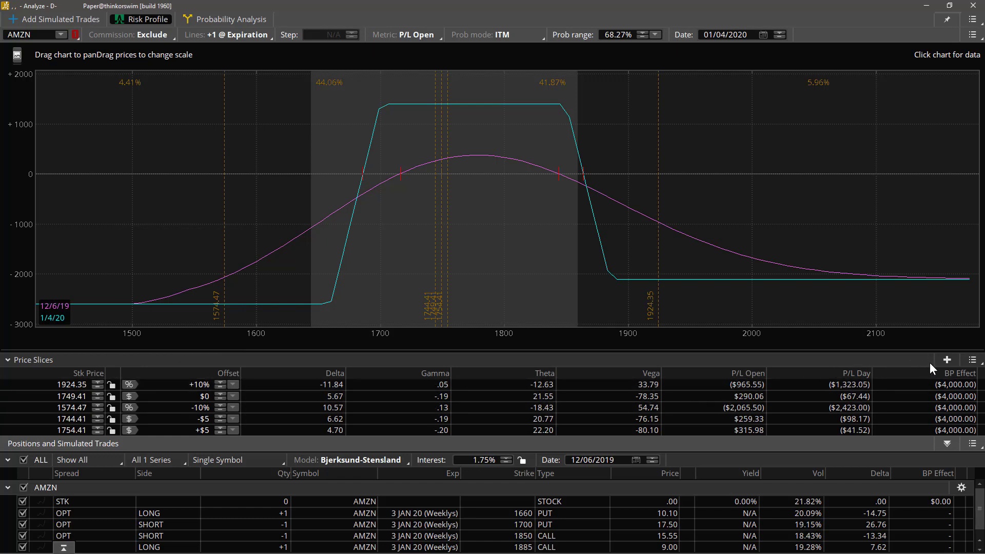
Reorder the five AMZN slices by price, from 1924.35 down to 1574.47.
left_click(971, 362)
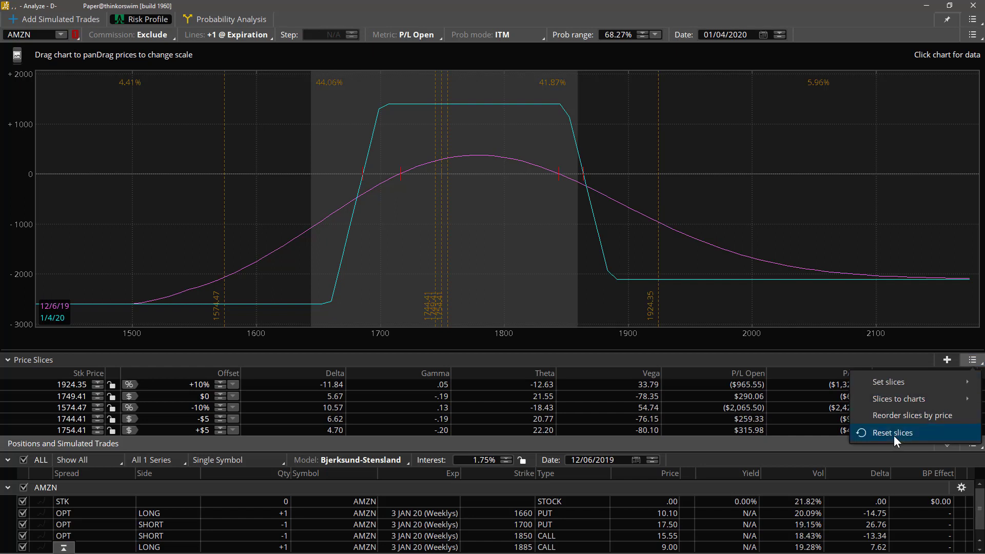
left_click(913, 415)
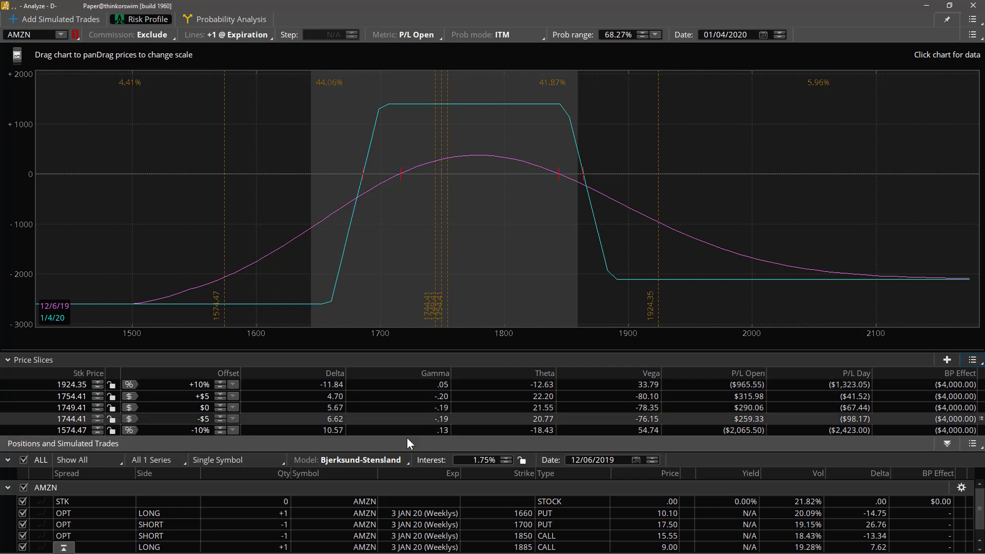